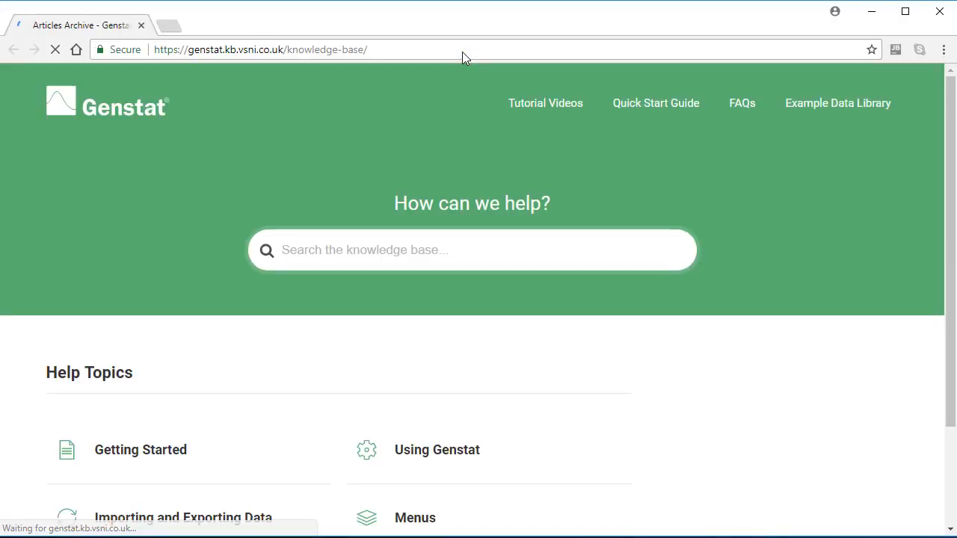
# Search the Genstat knowledge base for "vsom" and open the VSOM procedure article.
pyautogui.click(463, 242)
pyautogui.write('vsom')
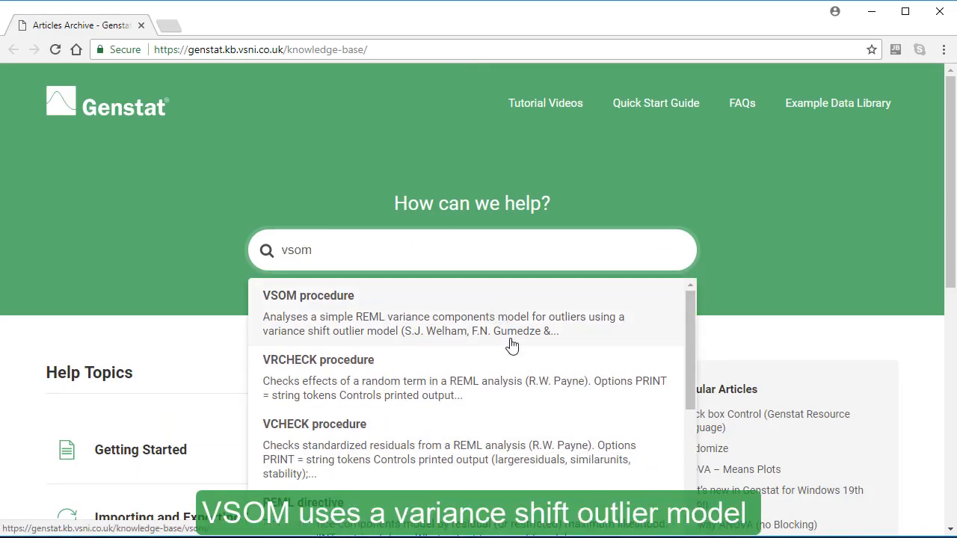
pyautogui.click(511, 344)
# Read through the VSOM article's options, parameters, method and reference sections, then close the browser to return to Genstat.
pyautogui.scroll(-1, 953, 117)
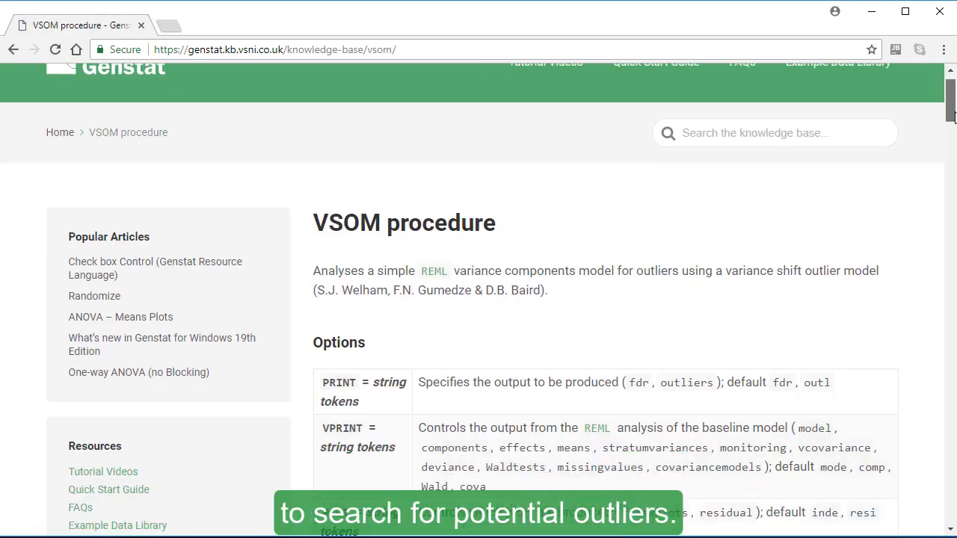
pyautogui.moveTo(953, 117); pyautogui.dragTo(953, 447)
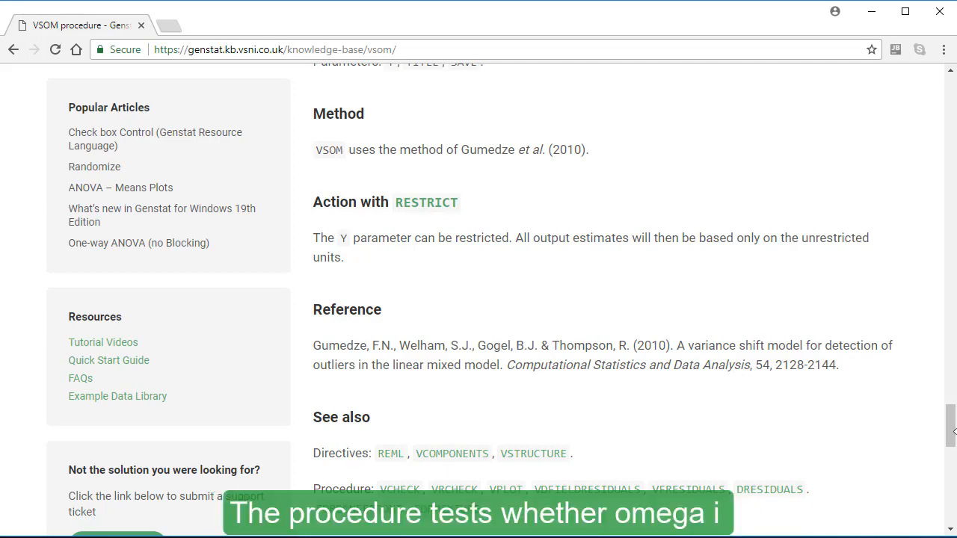
pyautogui.moveTo(953, 431); pyautogui.dragTo(953, 155)
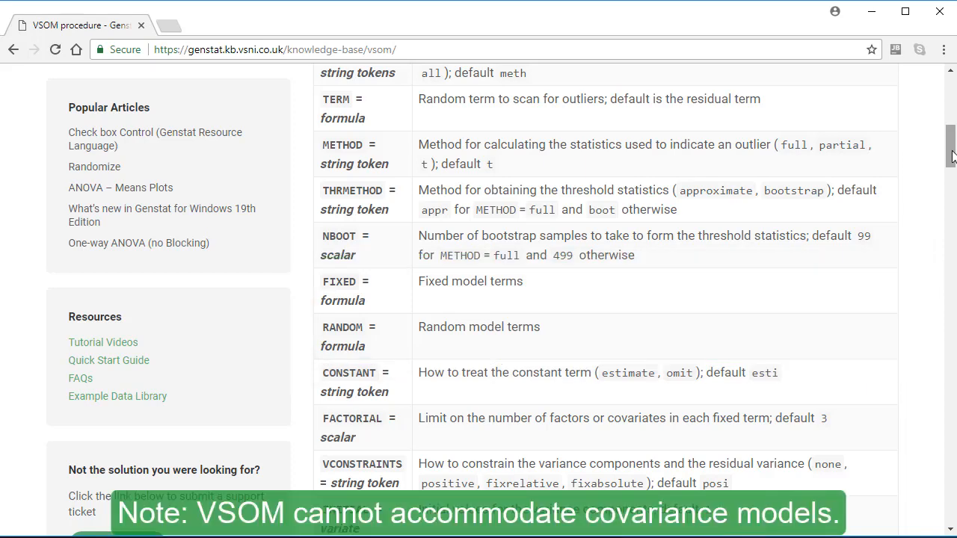
pyautogui.moveTo(952, 155); pyautogui.dragTo(952, 192)
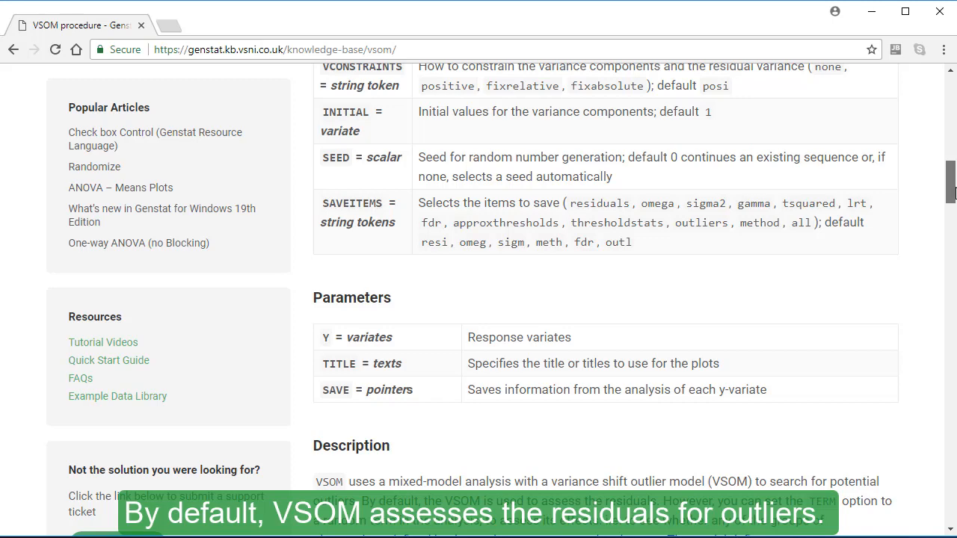
pyautogui.moveTo(953, 192); pyautogui.dragTo(950, 153)
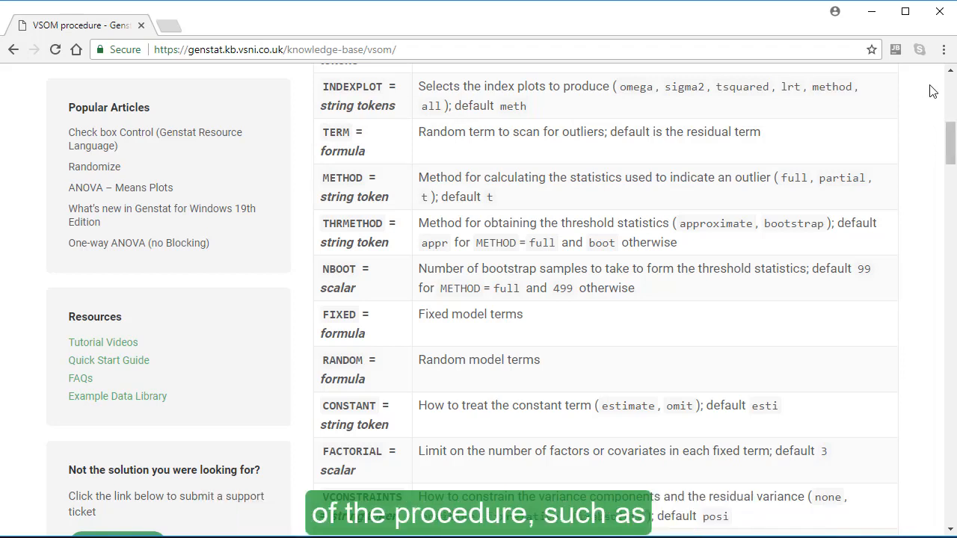
pyautogui.click(937, 18)
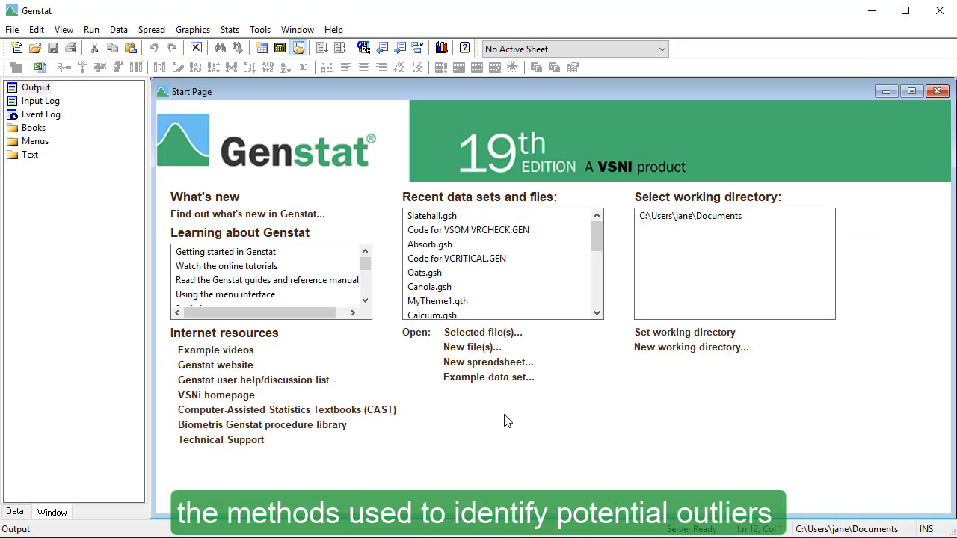
# Find the example data set Slatehall.gsh and open it as a spreadsheet.
pyautogui.click(13, 30)
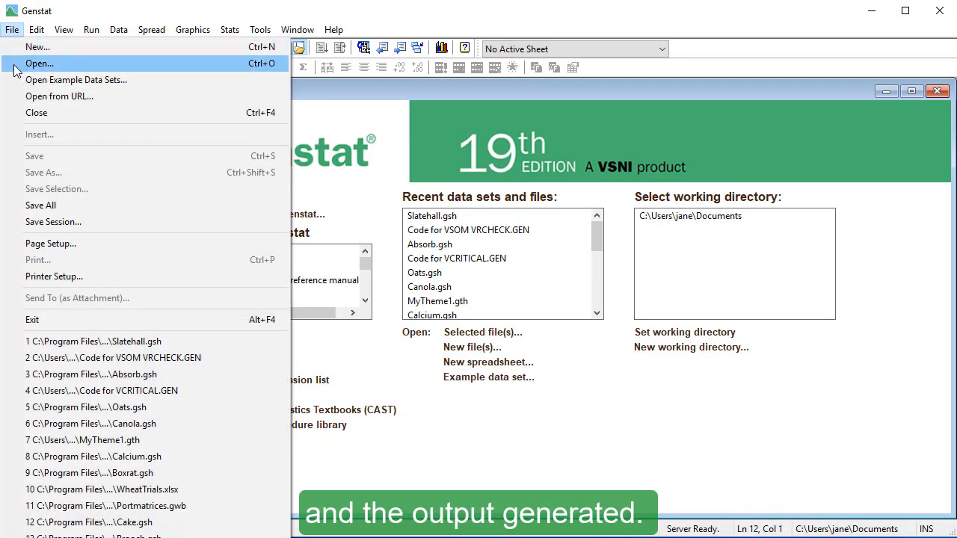
pyautogui.click(45, 80)
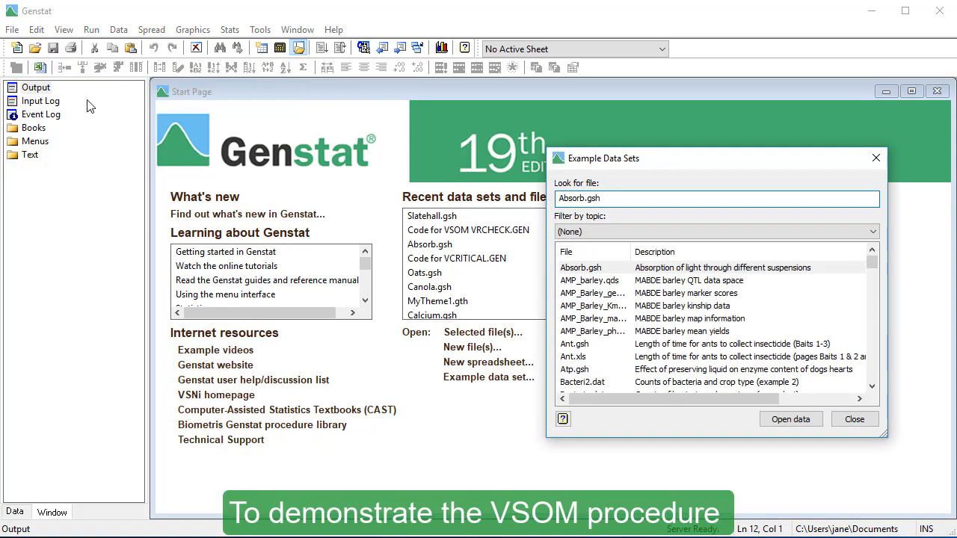
pyautogui.doubleClick(598, 198)
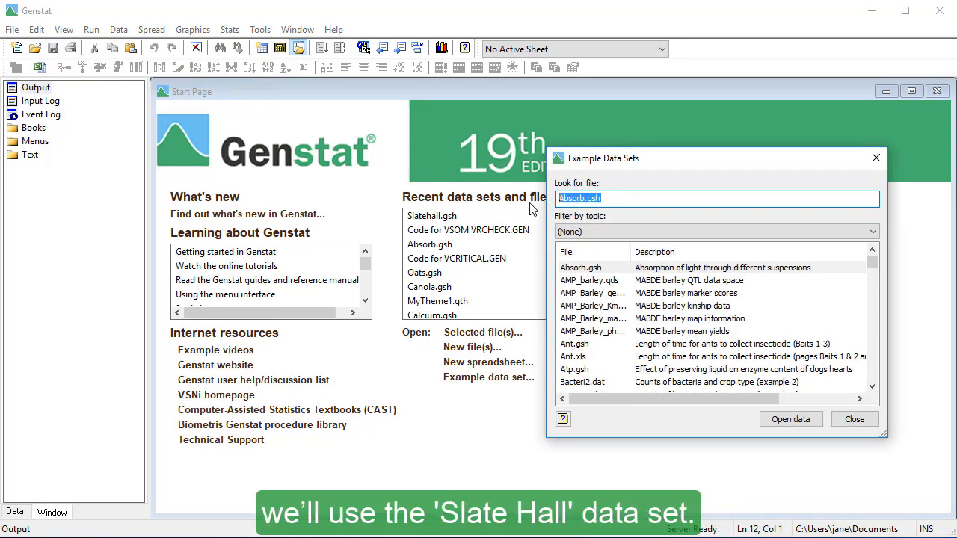
pyautogui.write('slatehall')
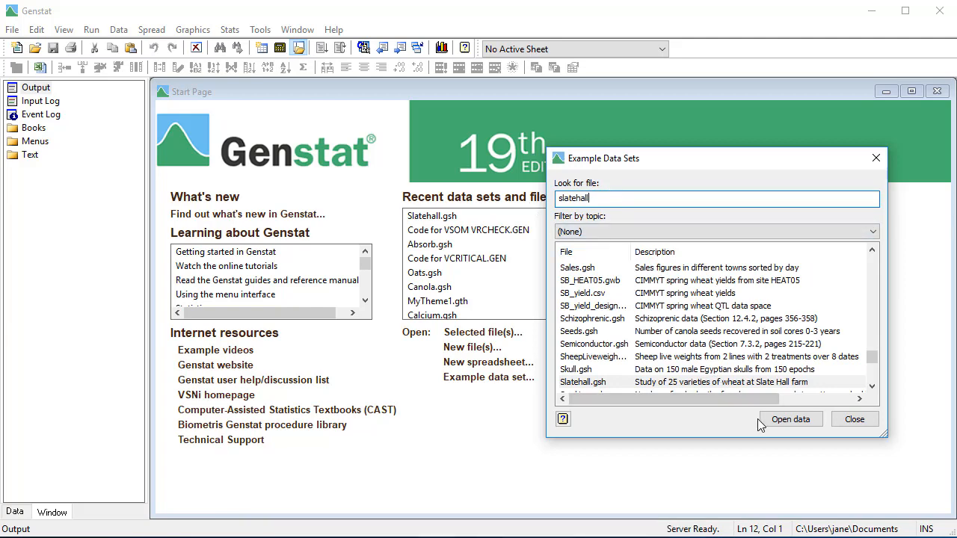
pyautogui.click(790, 420)
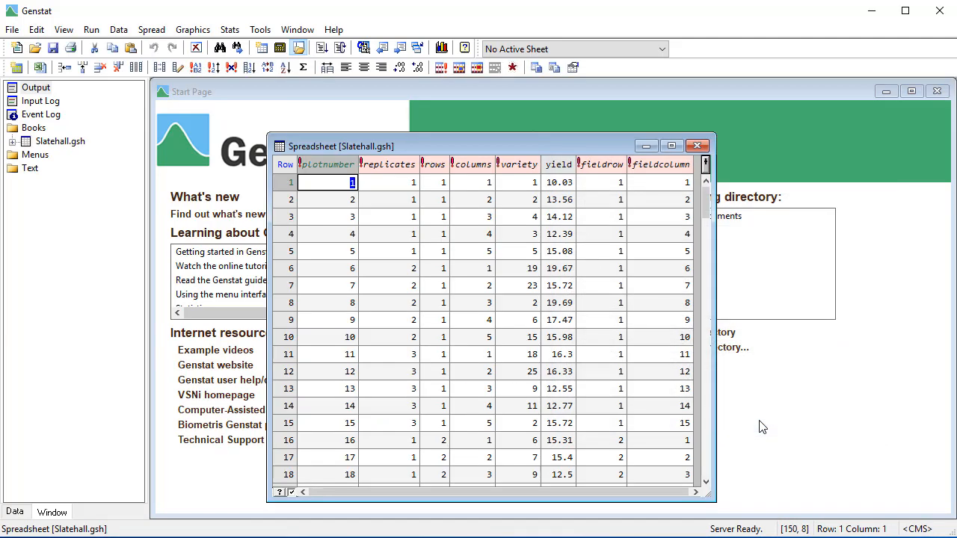
# Write VSOM [FIXED=variety; RANDOM=fieldrow*fieldcolumn] Y=yield in a new text window and submit the selected code.
pyautogui.click(17, 49)
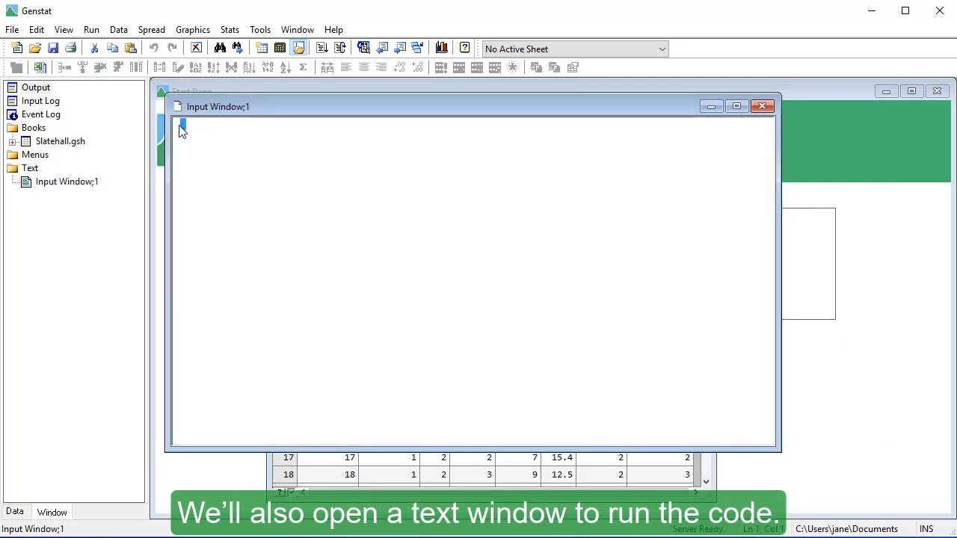
pyautogui.write('VSOM [FIXED=variety; RANDOM=fieldrow*fieldcolumn] Y=yield')
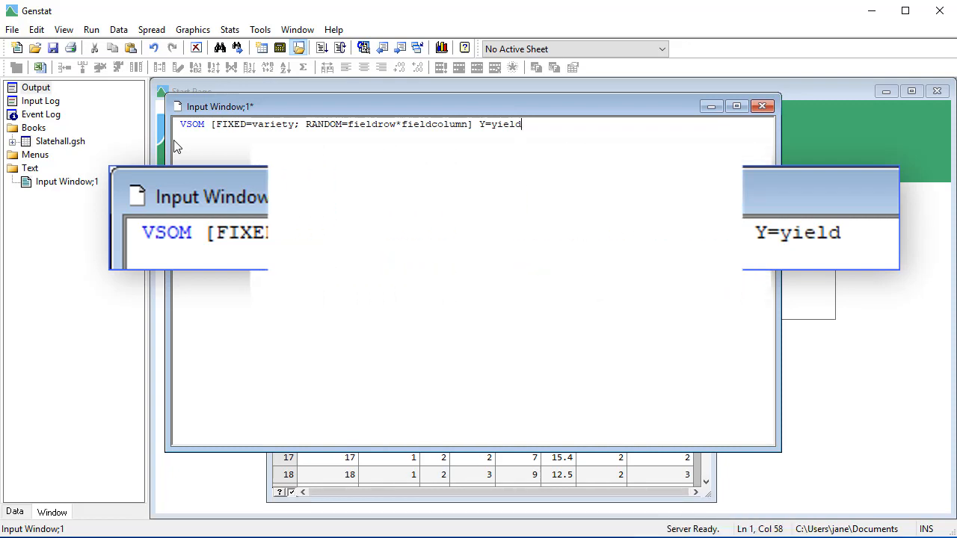
pyautogui.hotkey('ctrl', 'a')
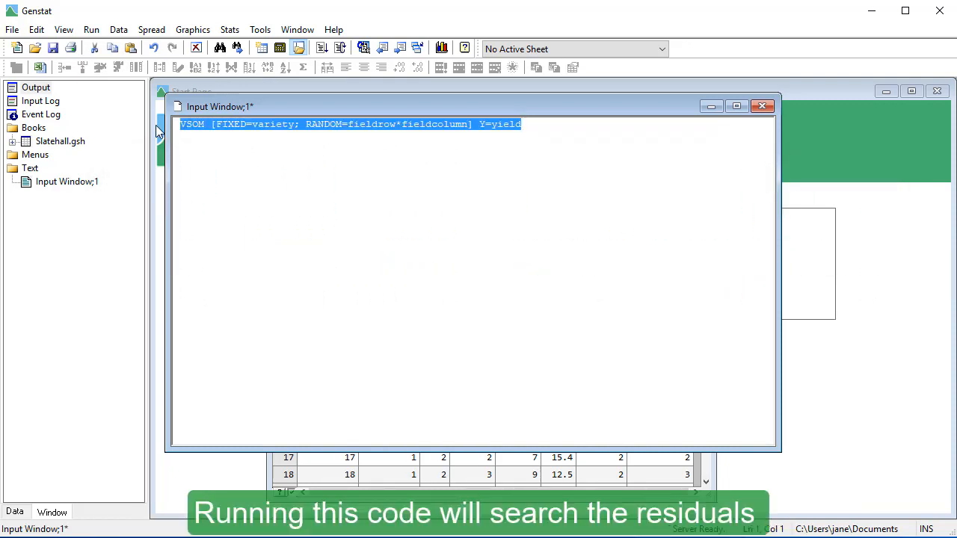
pyautogui.click(93, 31)
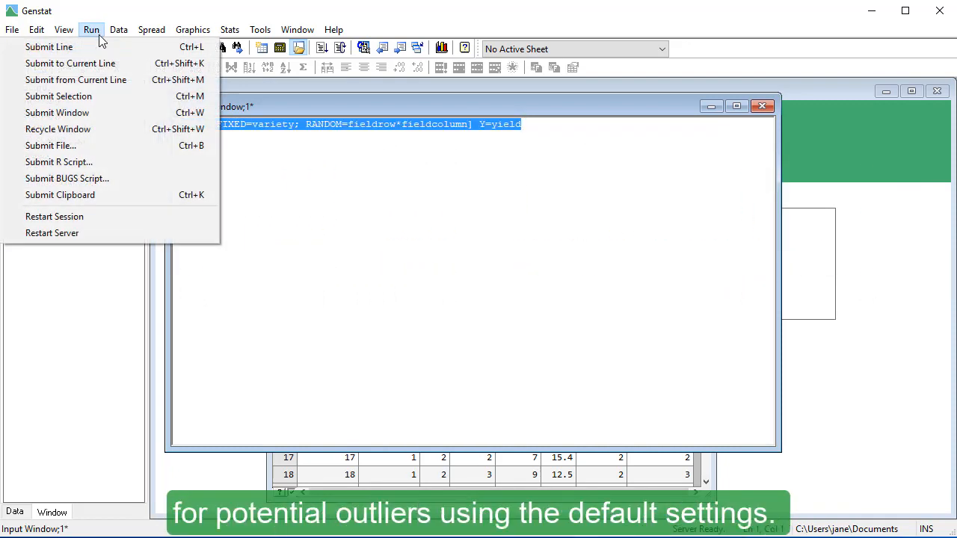
pyautogui.click(117, 96)
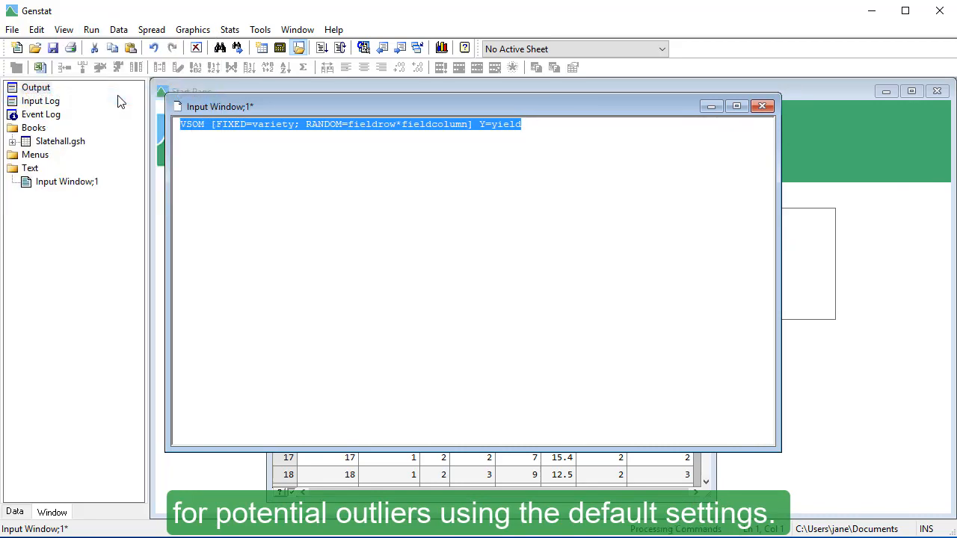
# Examine the VSOM output from the baseline REML analysis down to the outlier thresholds and false discovery rate analysis.
pyautogui.scroll(10, 862, 348)
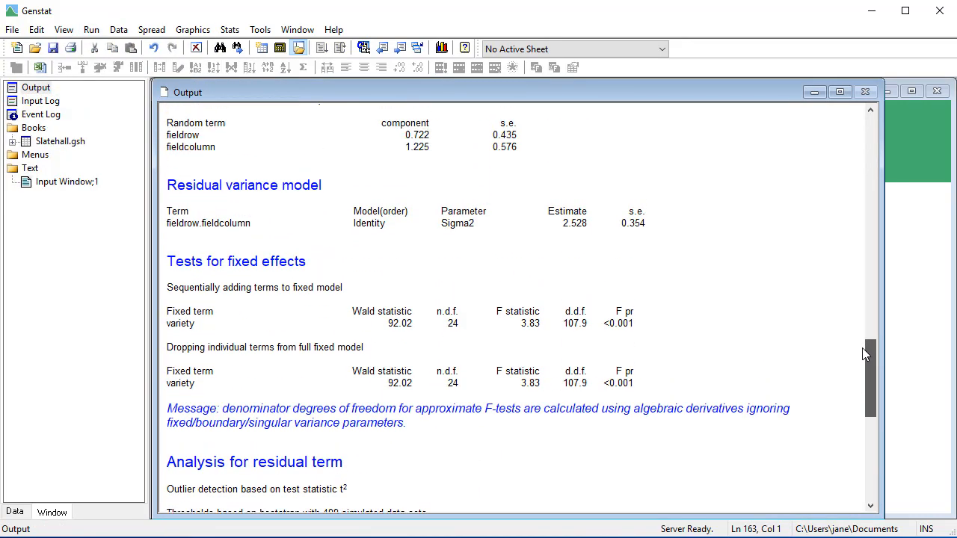
pyautogui.moveTo(848, 302); pyautogui.dragTo(847, 300)
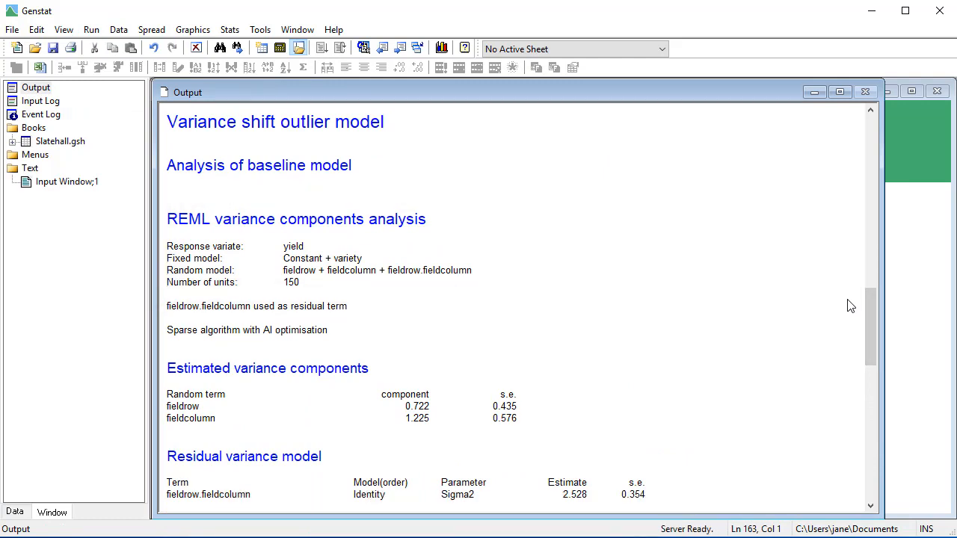
pyautogui.moveTo(870, 304); pyautogui.dragTo(929, 441)
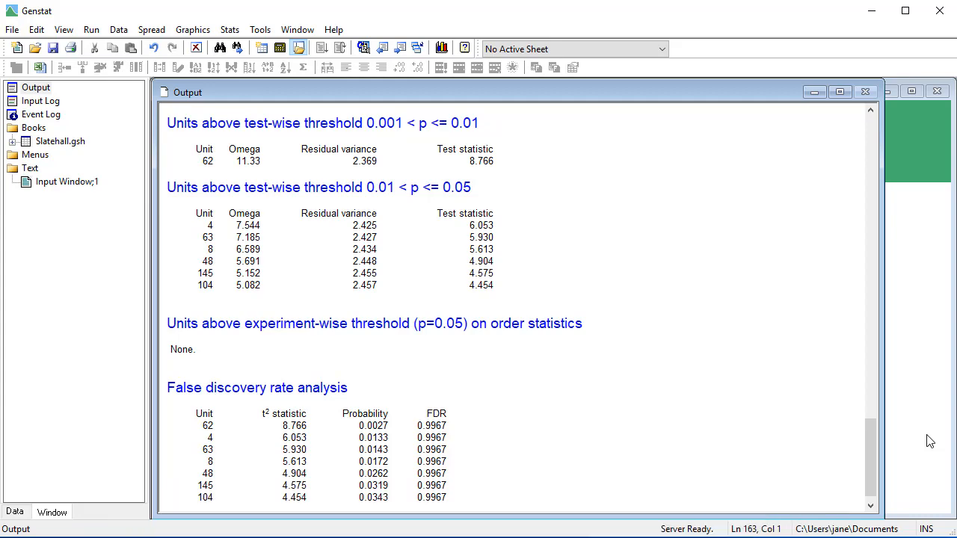
# View the outlier statistics index plot and the residual diagnostic plots for yield, then minimize the Graphics Viewer.
pyautogui.click(442, 48)
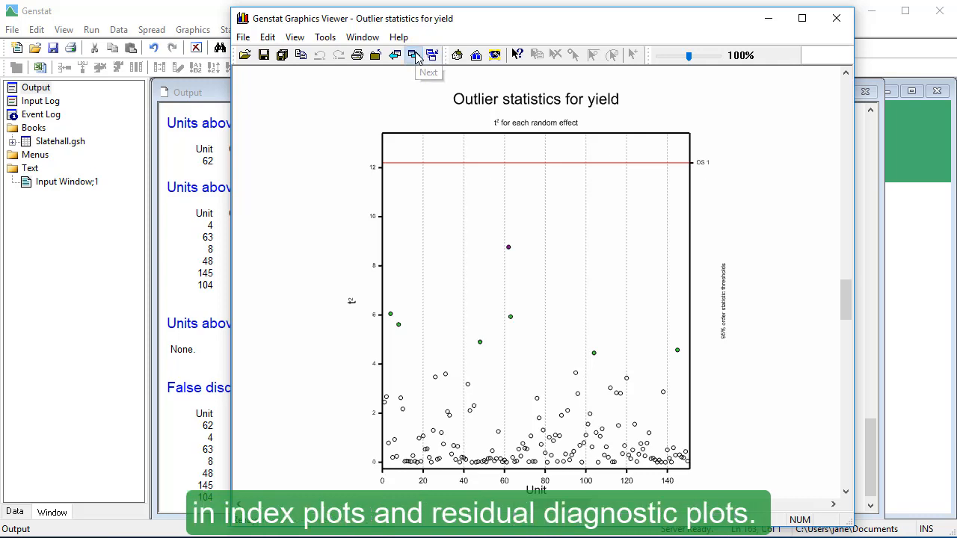
pyautogui.click(414, 56)
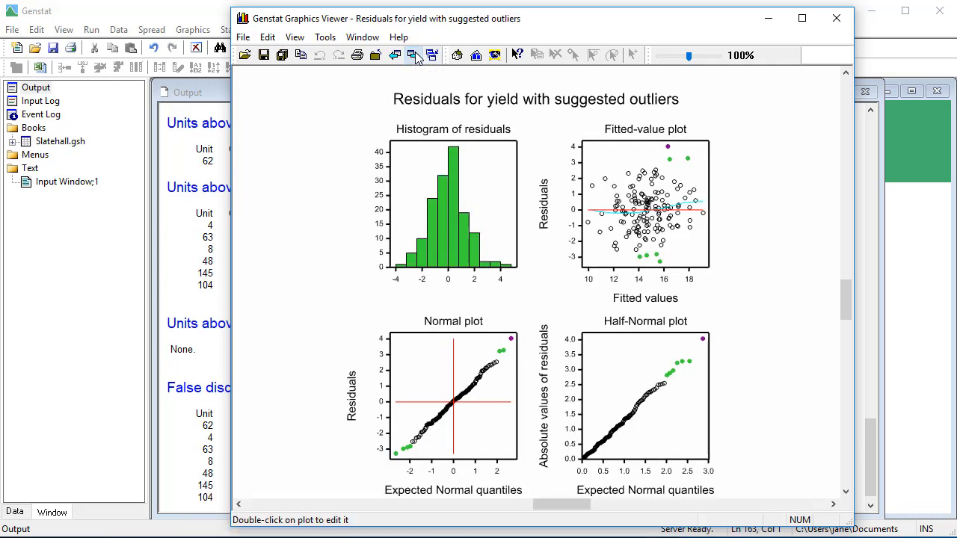
pyautogui.click(767, 24)
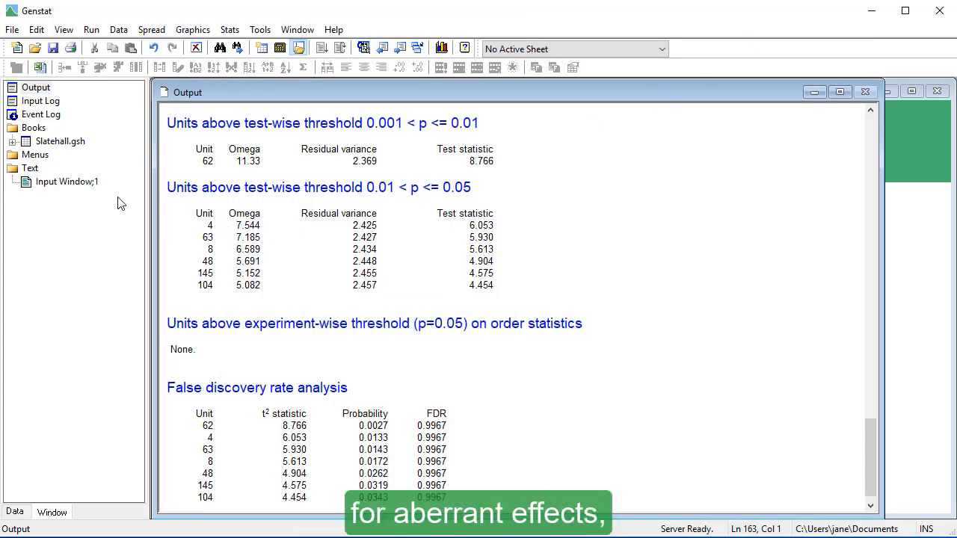
# Add the option TERM=fieldcolumn after the RANDOM setting in the VSOM command and submit the selected code.
pyautogui.click(100, 185)
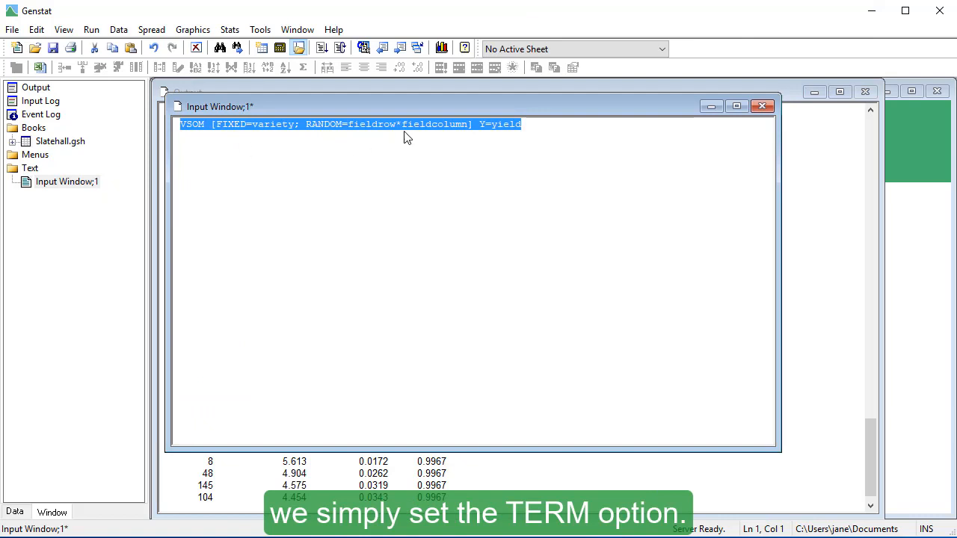
pyautogui.click(469, 125)
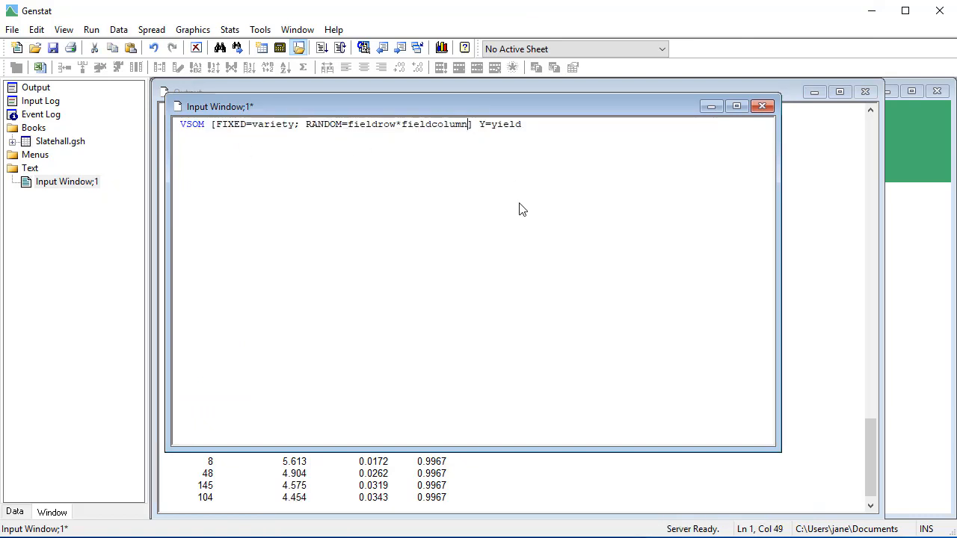
pyautogui.write('; TERM=fieldcolumn')
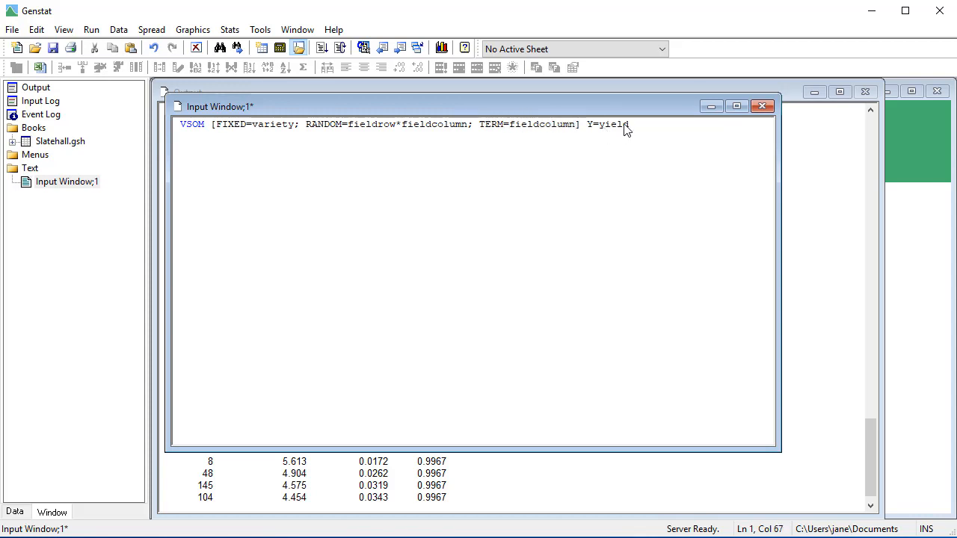
pyautogui.moveTo(632, 126); pyautogui.dragTo(160, 122)
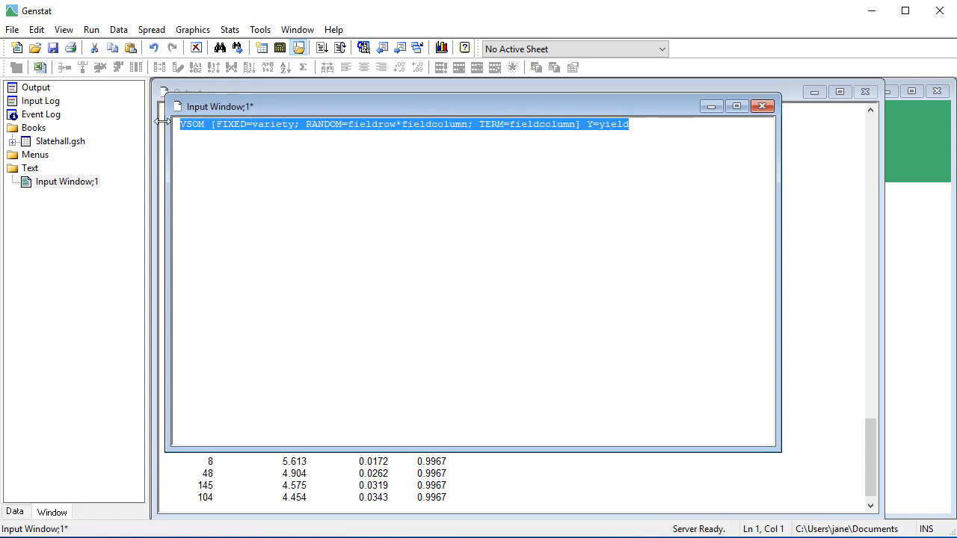
pyautogui.click(91, 31)
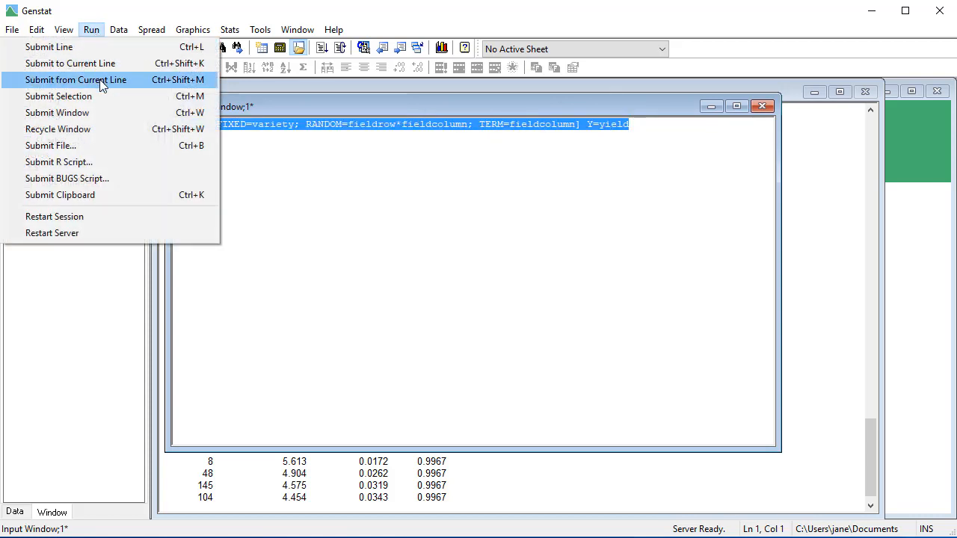
pyautogui.click(105, 98)
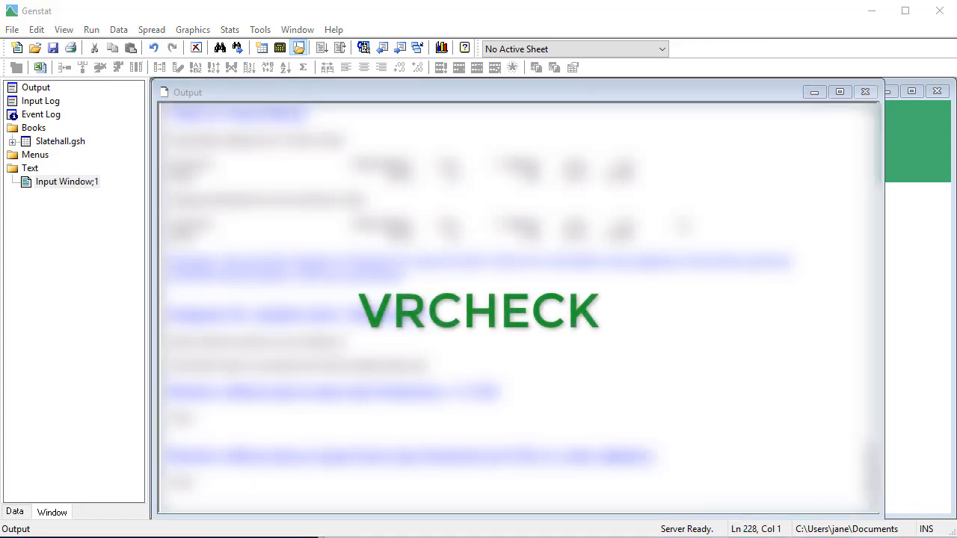
# Look up "vrcheck" in the online Genstat knowledge base and review the options in the VRCHECK procedure article.
pyautogui.click(684, 225)
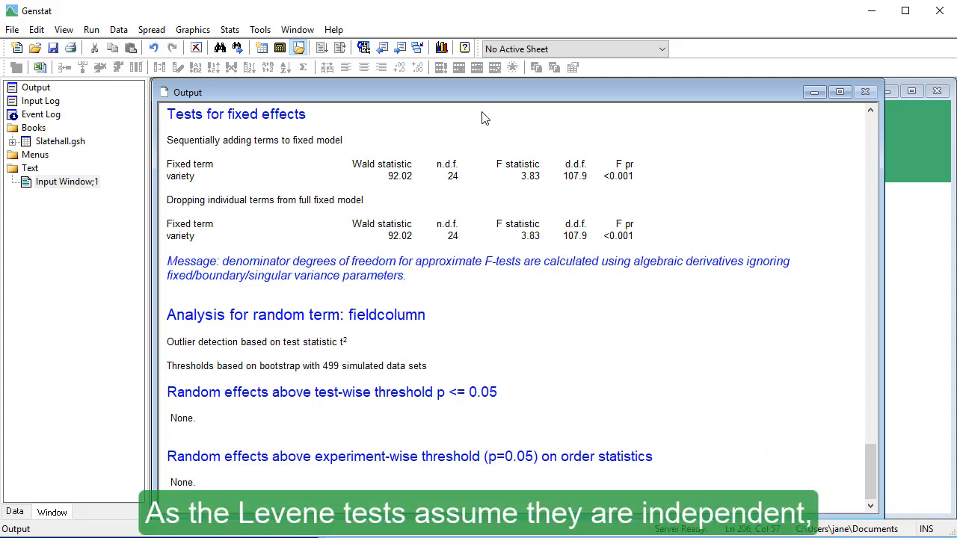
pyautogui.click(461, 49)
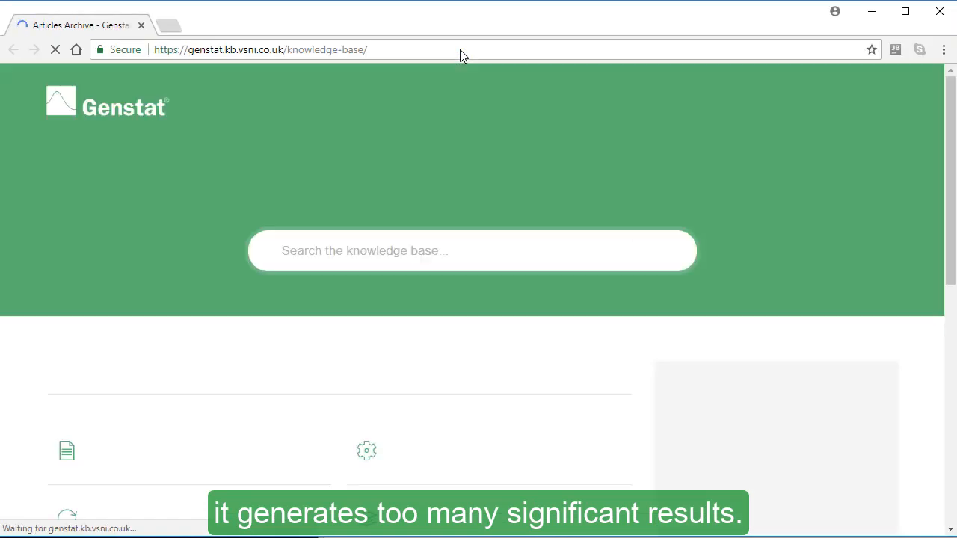
pyautogui.click(453, 261)
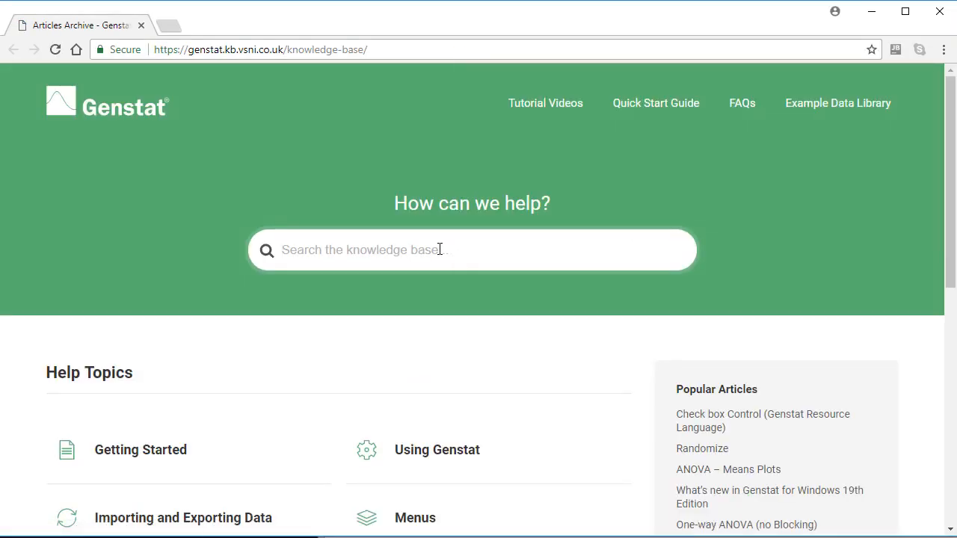
pyautogui.write('vrcheck')
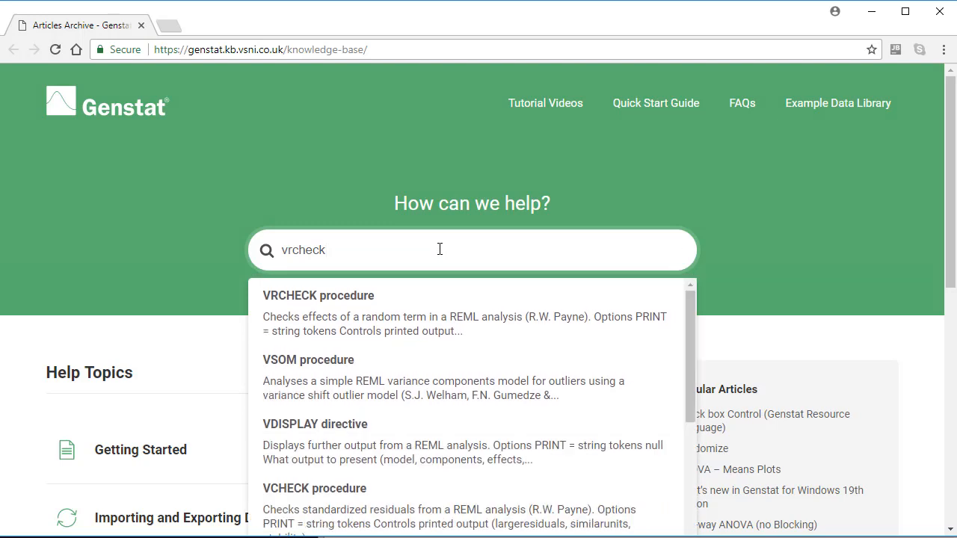
pyautogui.click(428, 320)
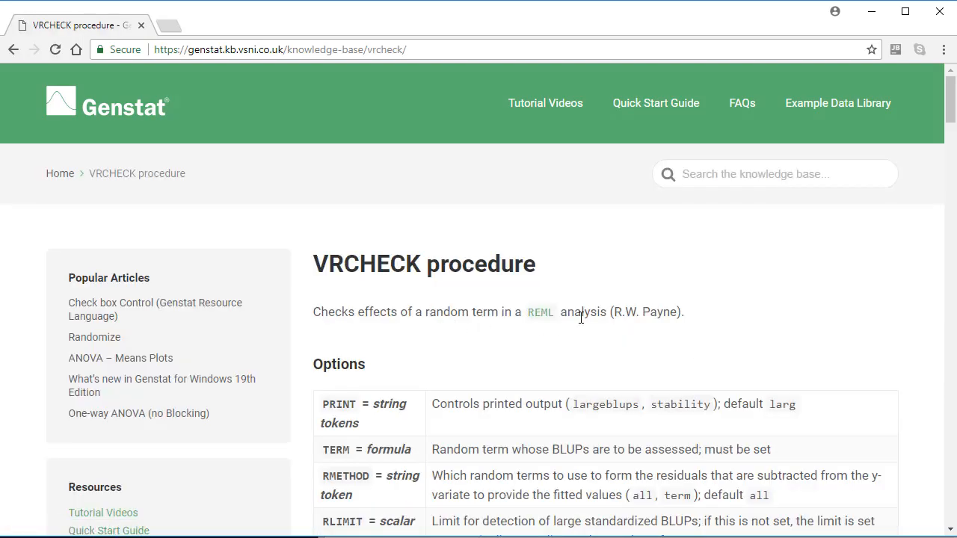
pyautogui.moveTo(952, 115); pyautogui.dragTo(951, 152)
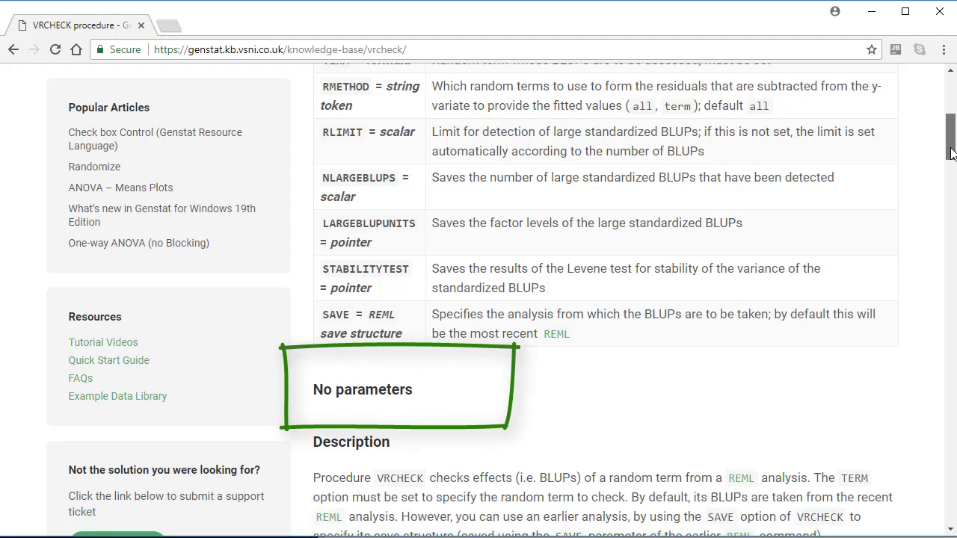
# Close the VRCHECK article and add the lines VCOMP [FIXED=variety] RANDOM=fieldrow*fieldcolumn and REML yield below the VSOM command.
pyautogui.moveTo(951, 153); pyautogui.dragTo(951, 142)
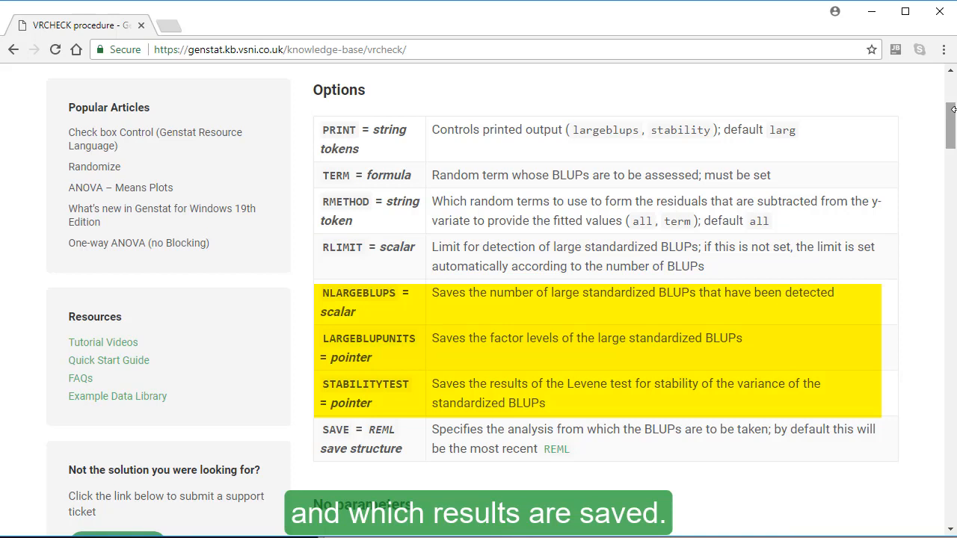
pyautogui.click(940, 16)
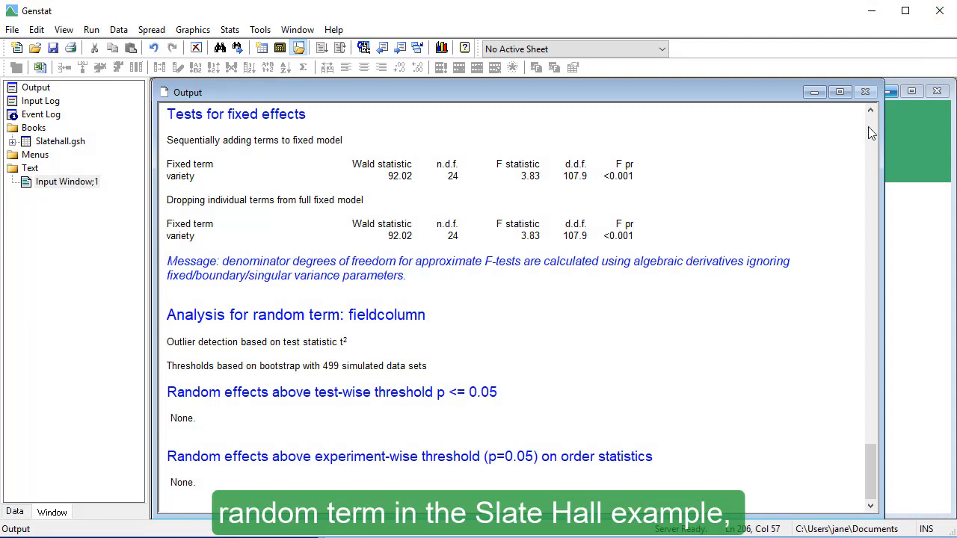
pyautogui.click(54, 185)
pyautogui.doubleClick(54, 187)
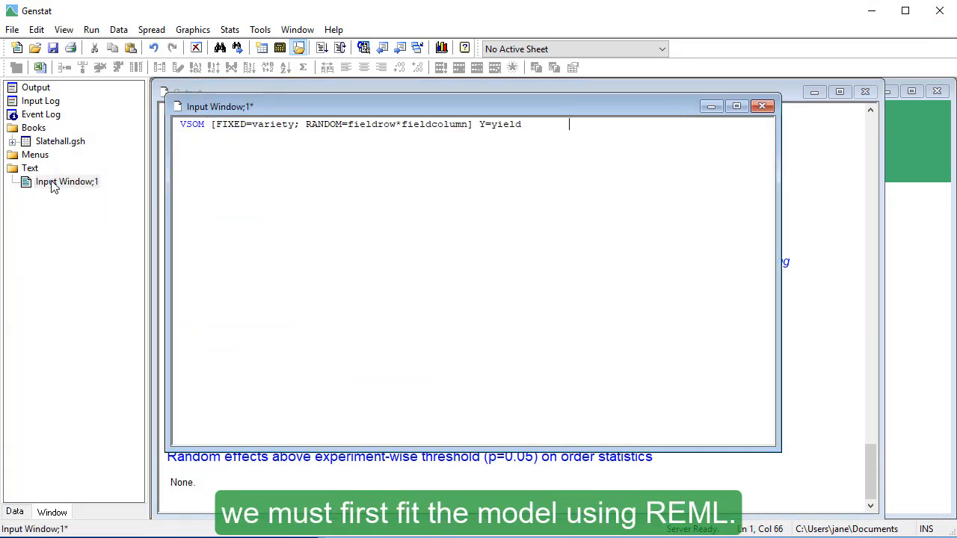
pyautogui.click(191, 148)
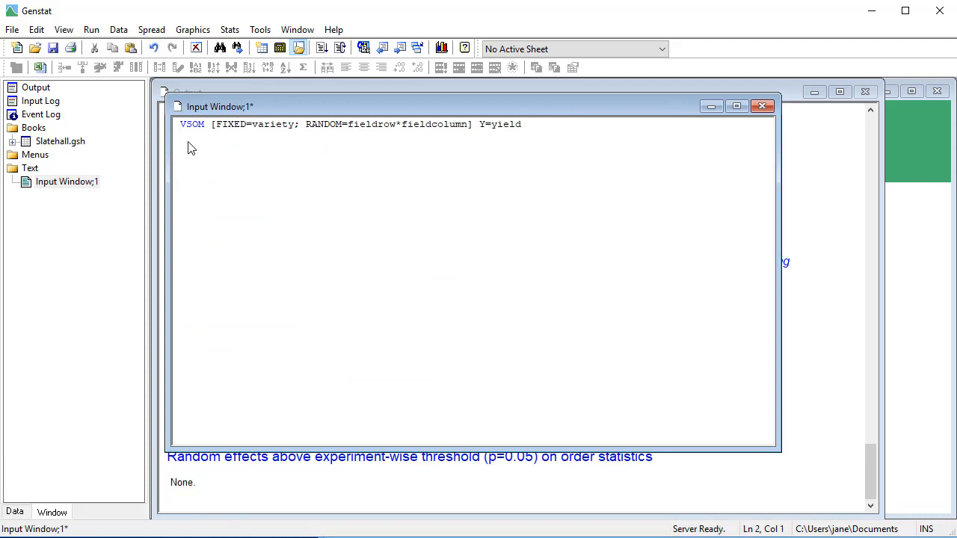
pyautogui.write('VCOMP [FIXED=variety] RANDOM=fieldrow*fieldcolumn REML yield')
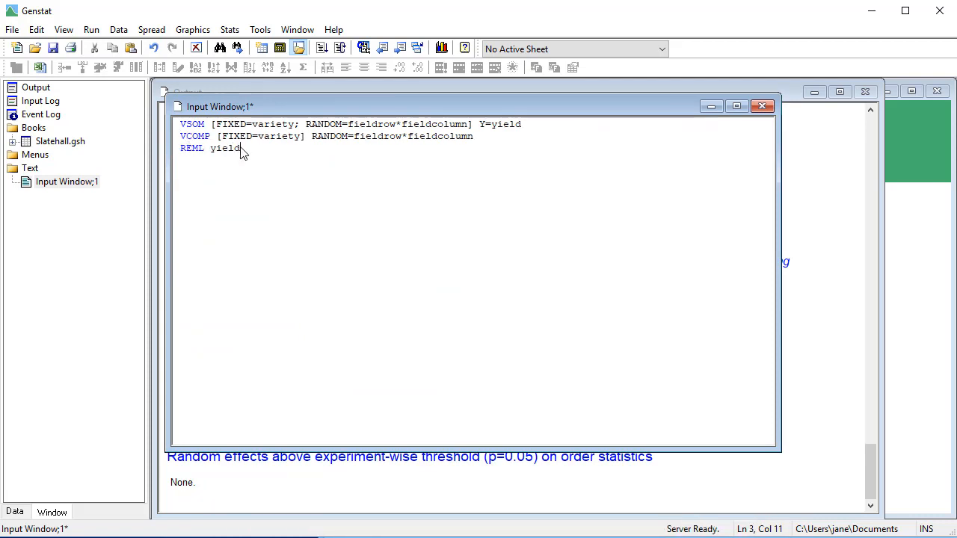
# Submit only the VCOMP and REML lines and view the resulting REML variance components output.
pyautogui.moveTo(244, 149); pyautogui.dragTo(179, 142)
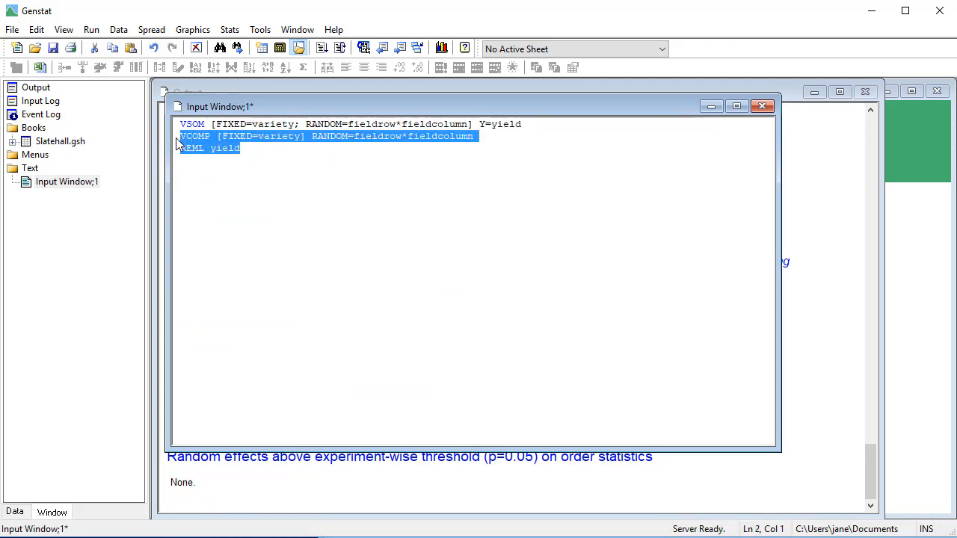
pyautogui.click(91, 31)
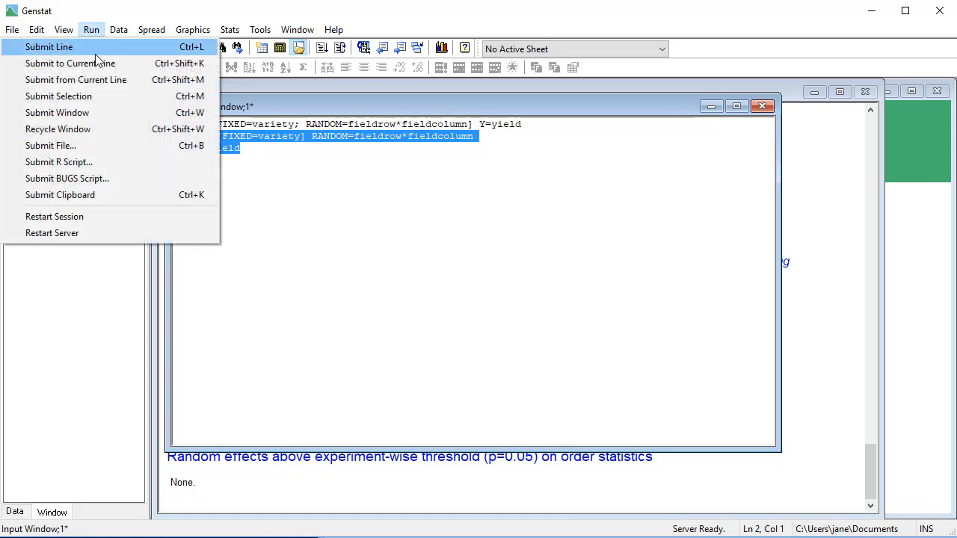
pyautogui.click(98, 96)
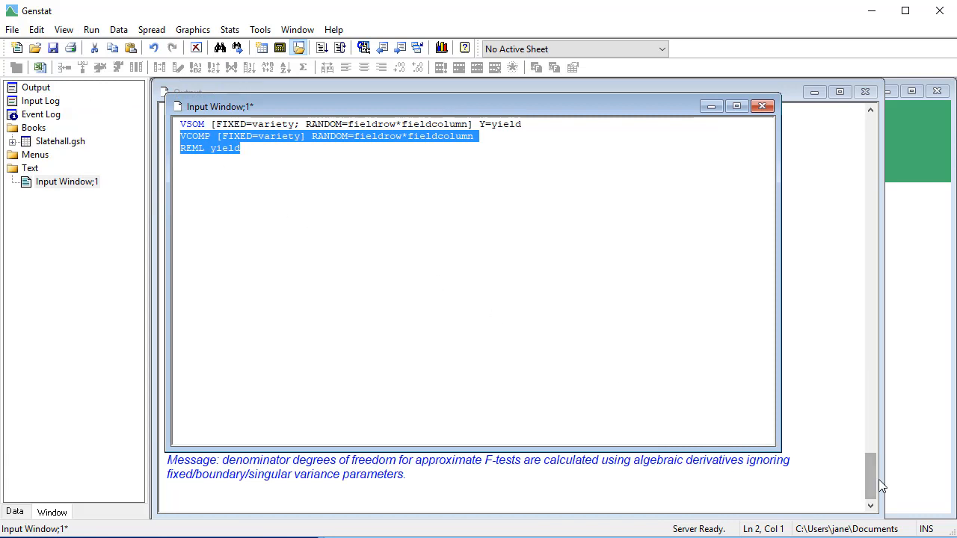
pyautogui.moveTo(868, 480); pyautogui.dragTo(864, 466)
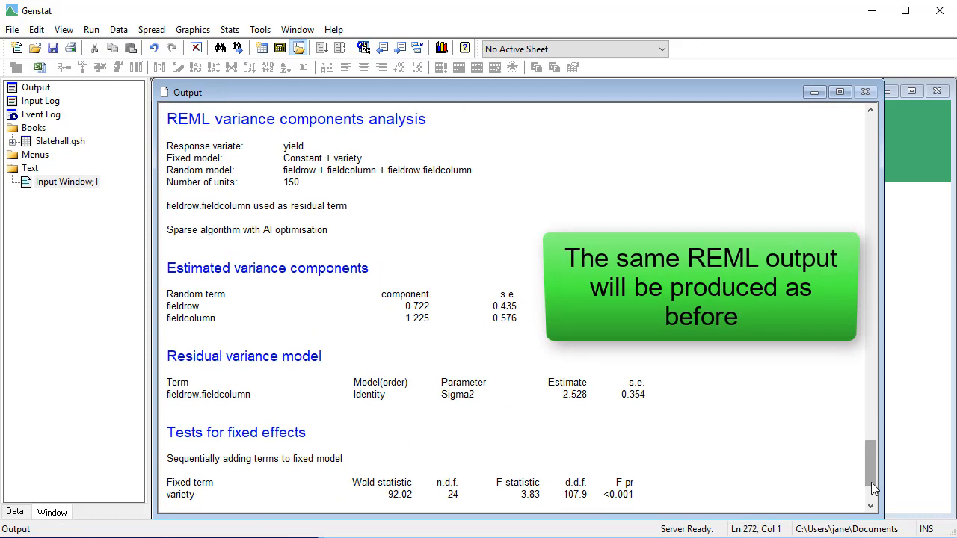
# Add the command VRCHECK [TERM=fieldcolumn; PRINT=largeblups, stability] on a new line below REML yield.
pyautogui.click(82, 185)
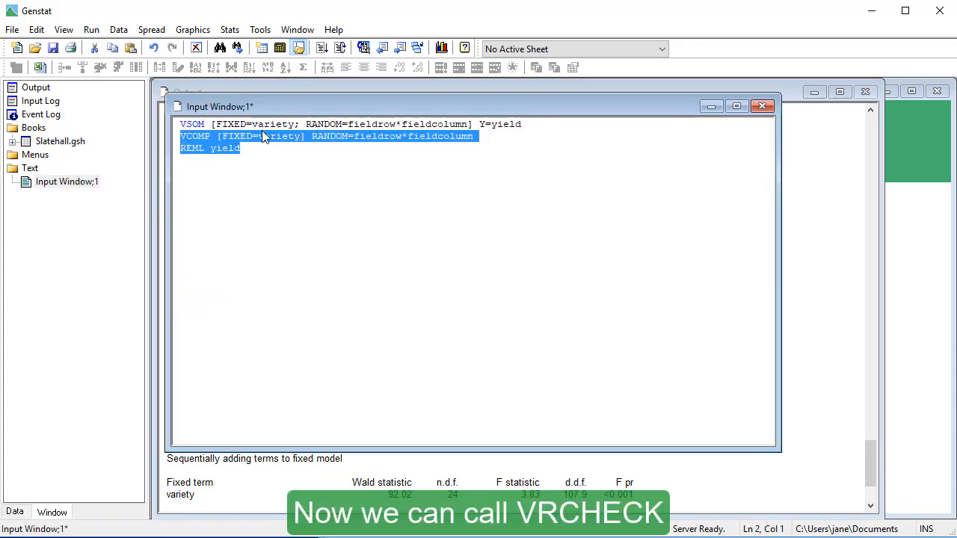
pyautogui.click(260, 150)
pyautogui.press('Return')
pyautogui.write('VRCHE')
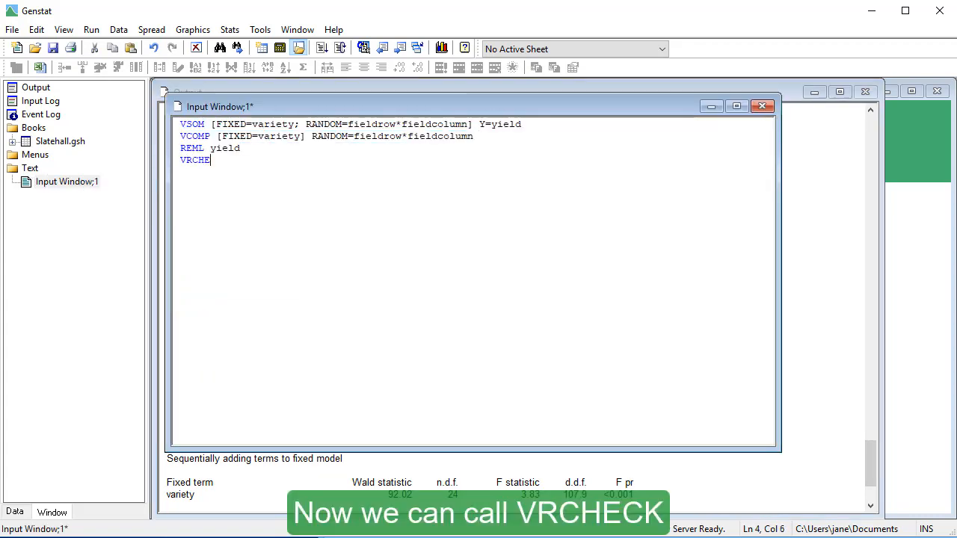
pyautogui.write('CK [TERM=')
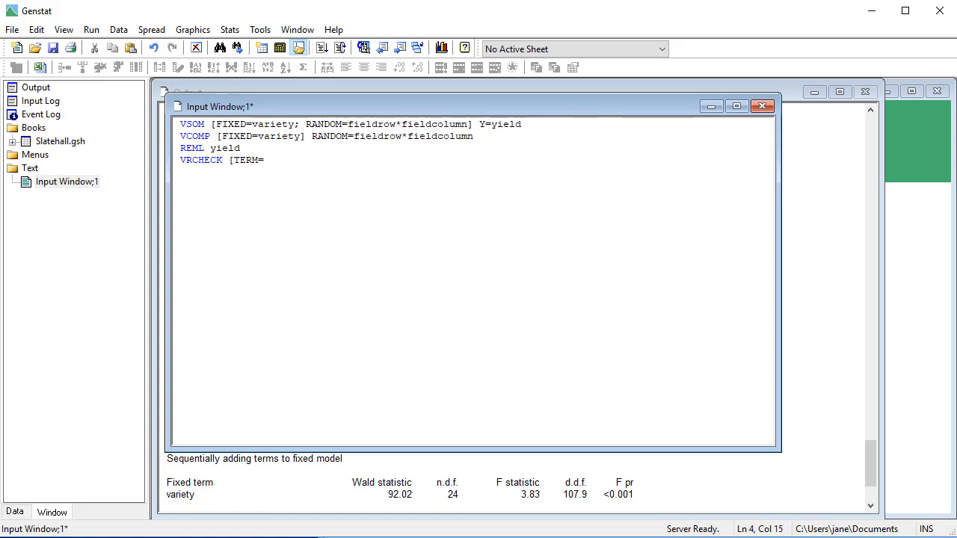
pyautogui.write('fieldcolumn]')
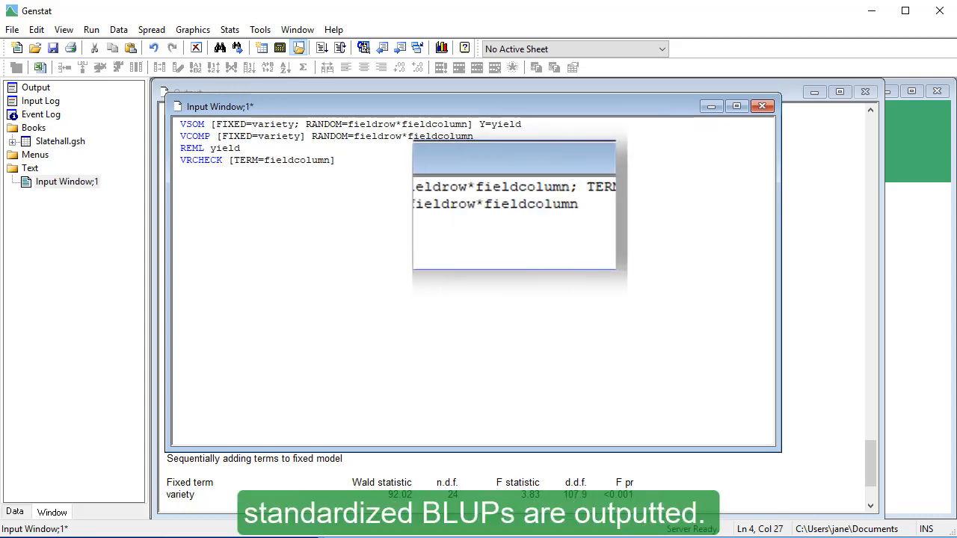
pyautogui.write(' PRINT')
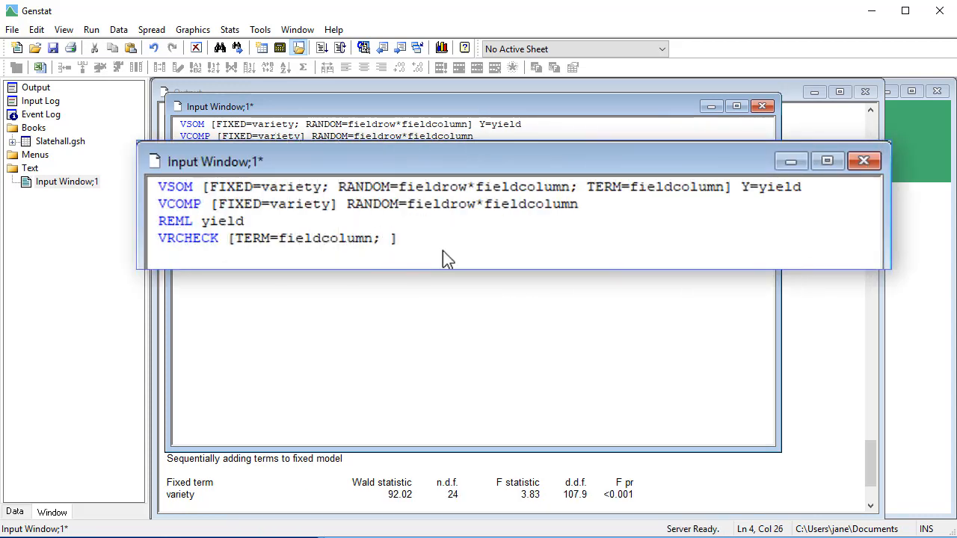
pyautogui.write('=')
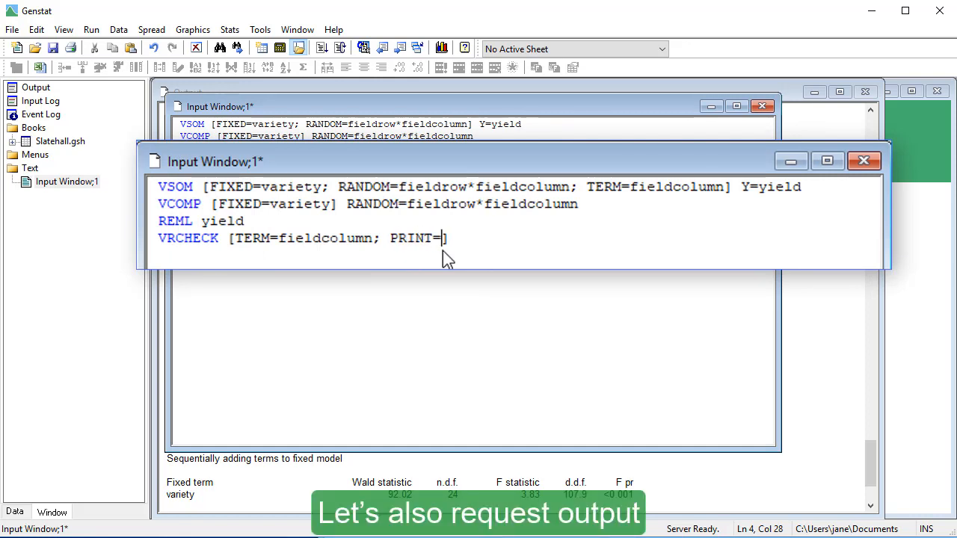
pyautogui.write('largeblup')
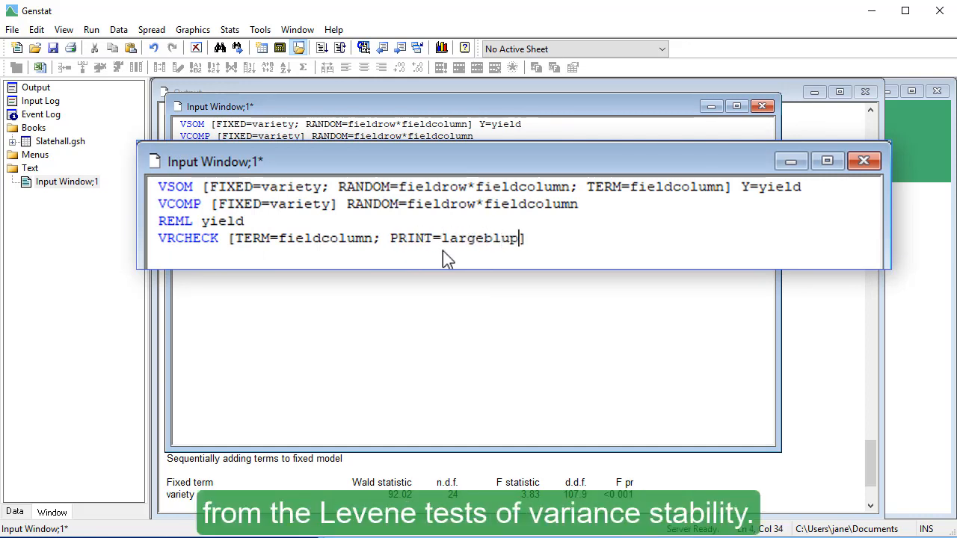
pyautogui.write('s,')
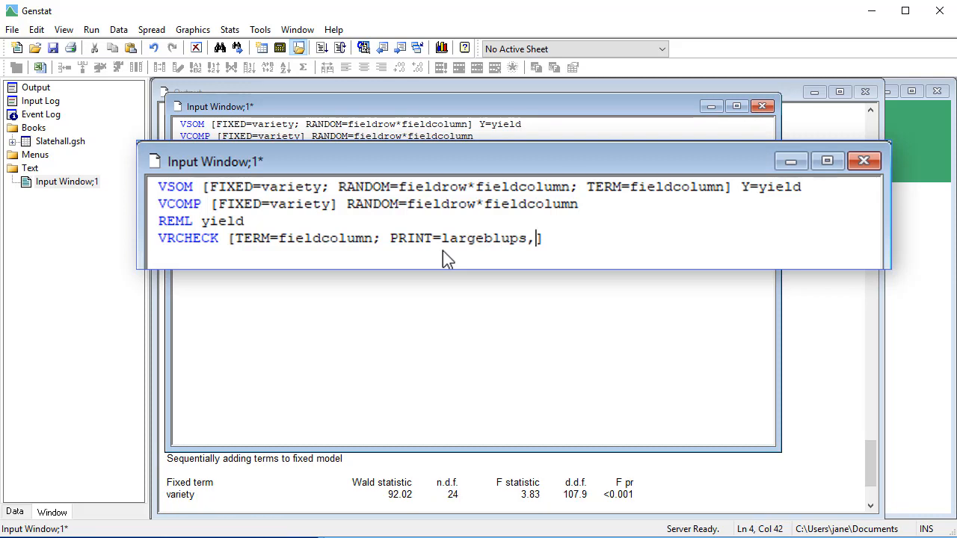
pyautogui.write(' stability')
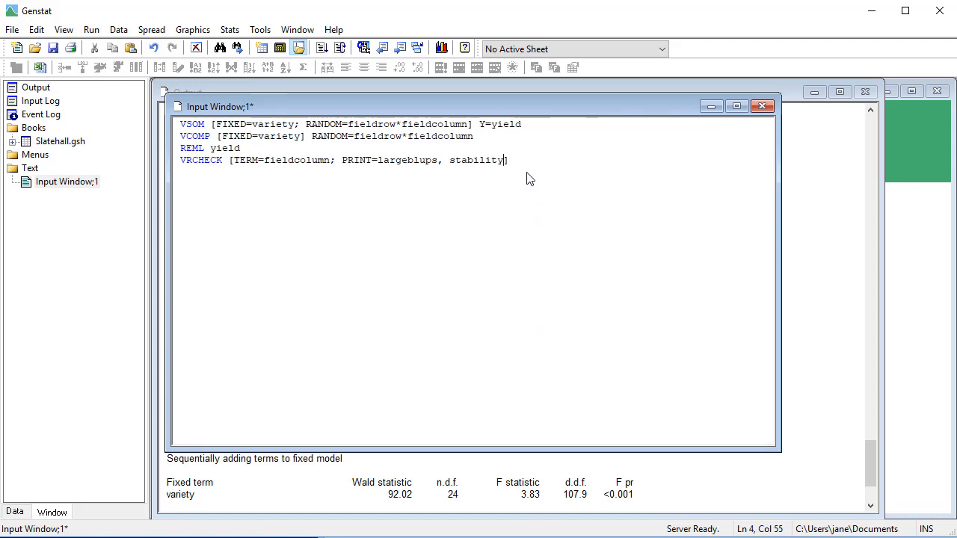
# Submit only the VRCHECK line and bring up its output.
pyautogui.moveTo(510, 168); pyautogui.dragTo(164, 175)
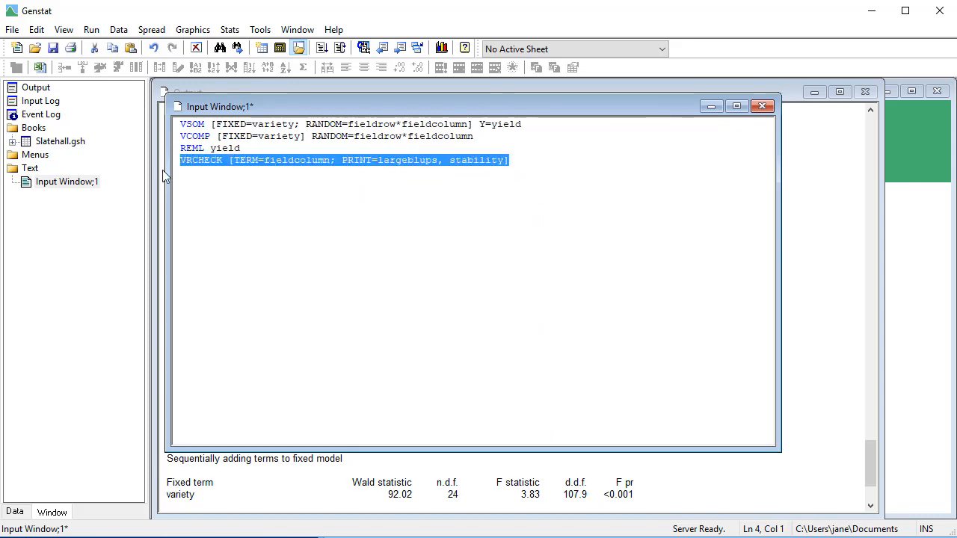
pyautogui.click(91, 31)
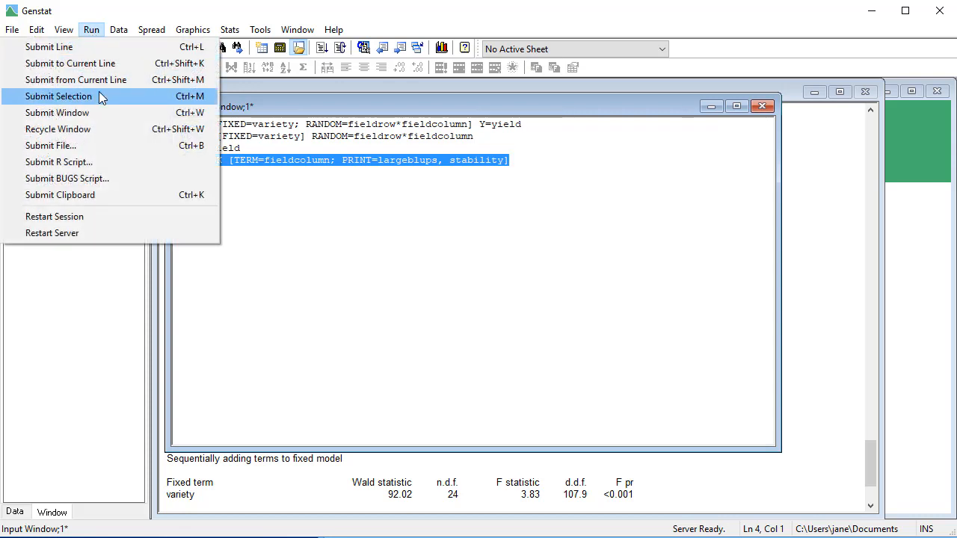
pyautogui.click(99, 93)
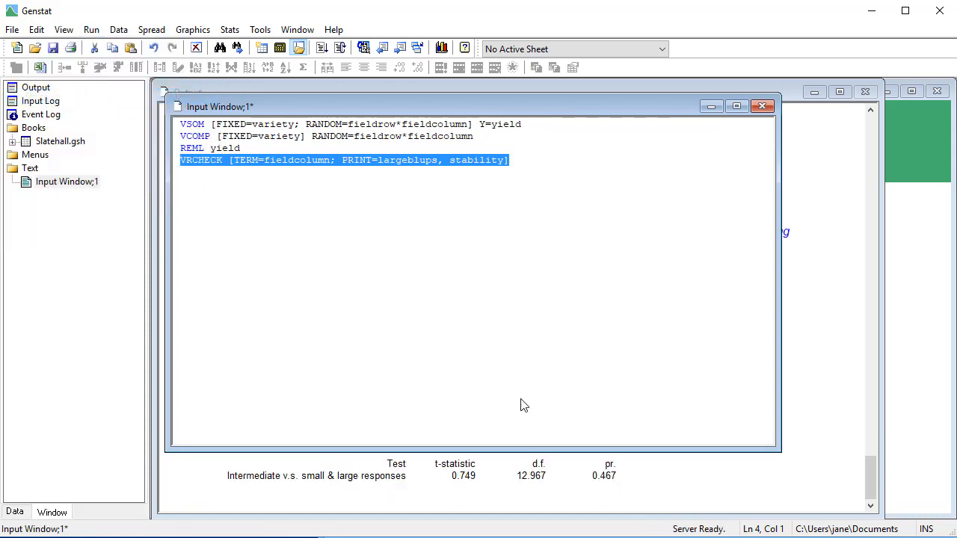
pyautogui.click(871, 472)
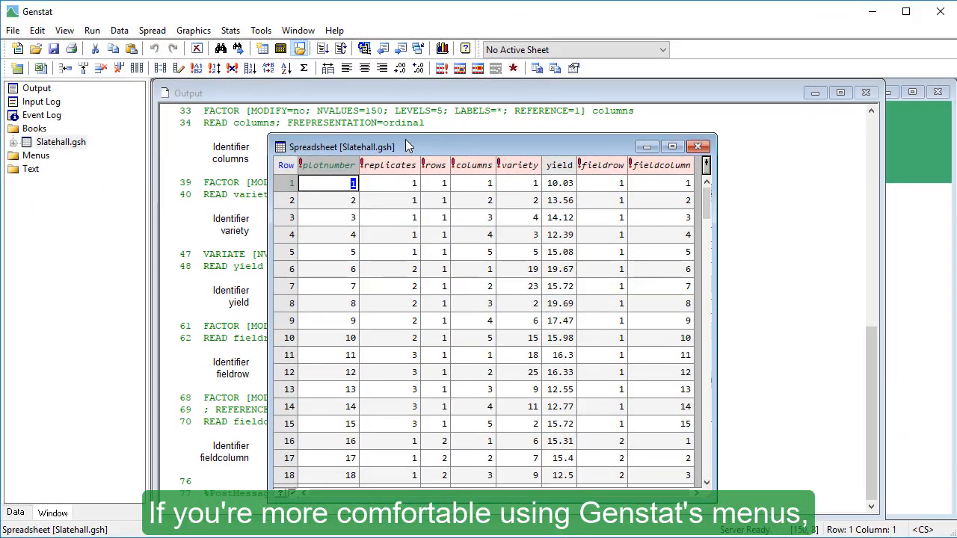
# Run a REML linear mixed model with y-variate yield, fixed model variety and random model fieldcolumn*fieldrow.
pyautogui.click(237, 35)
pyautogui.moveTo(217, 147)
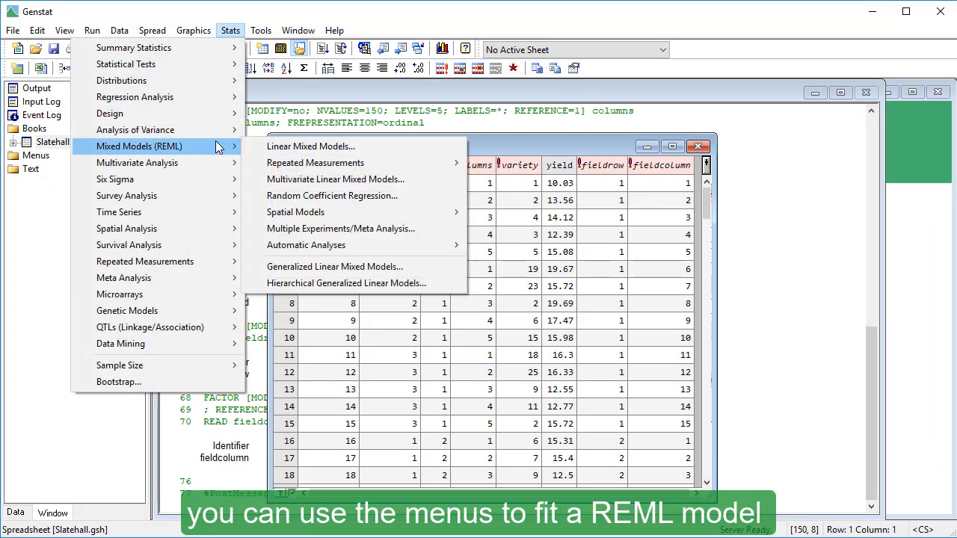
pyautogui.click(256, 153)
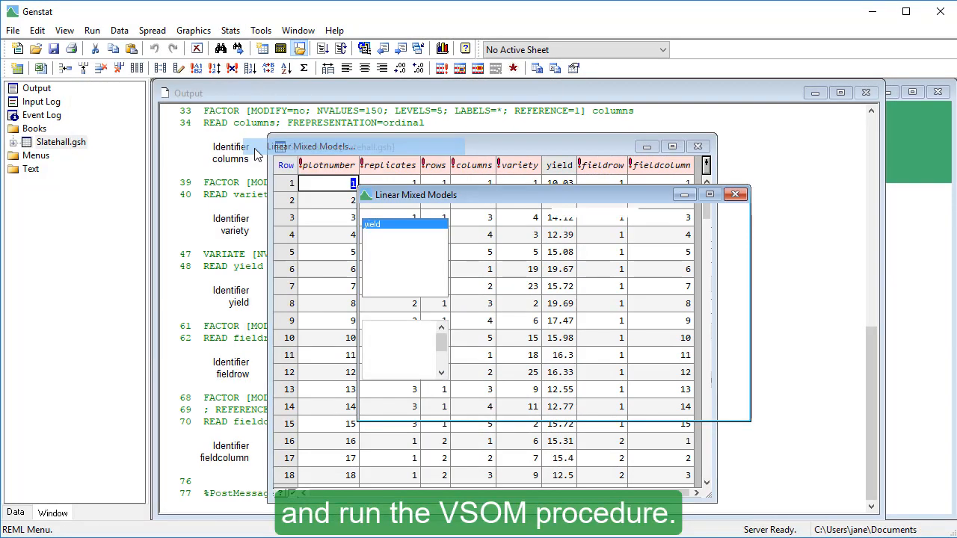
pyautogui.doubleClick(396, 224)
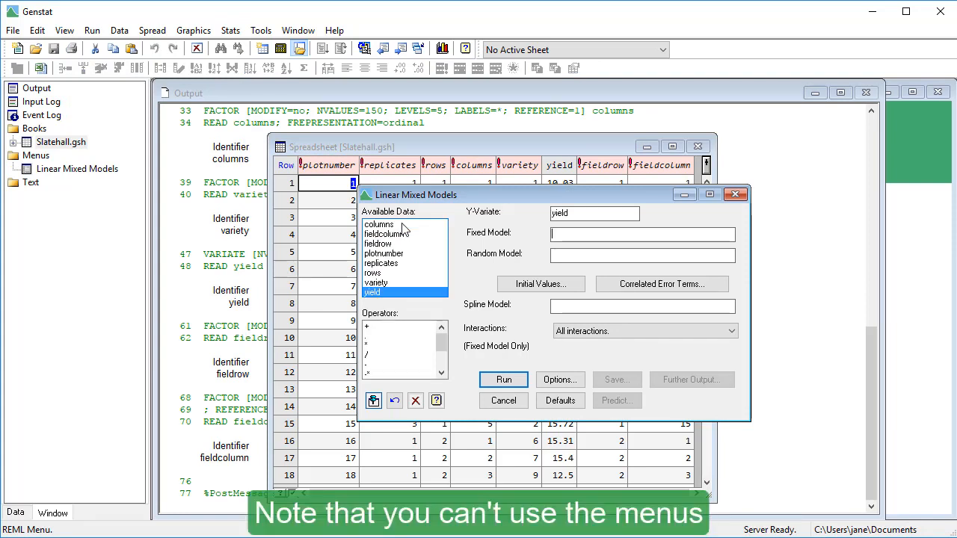
pyautogui.doubleClick(397, 284)
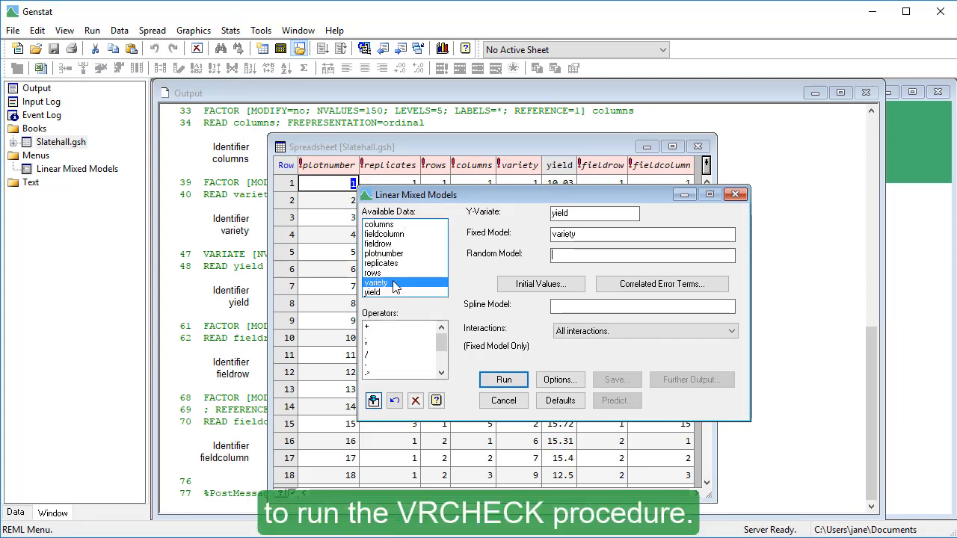
pyautogui.doubleClick(382, 234)
pyautogui.doubleClick(369, 345)
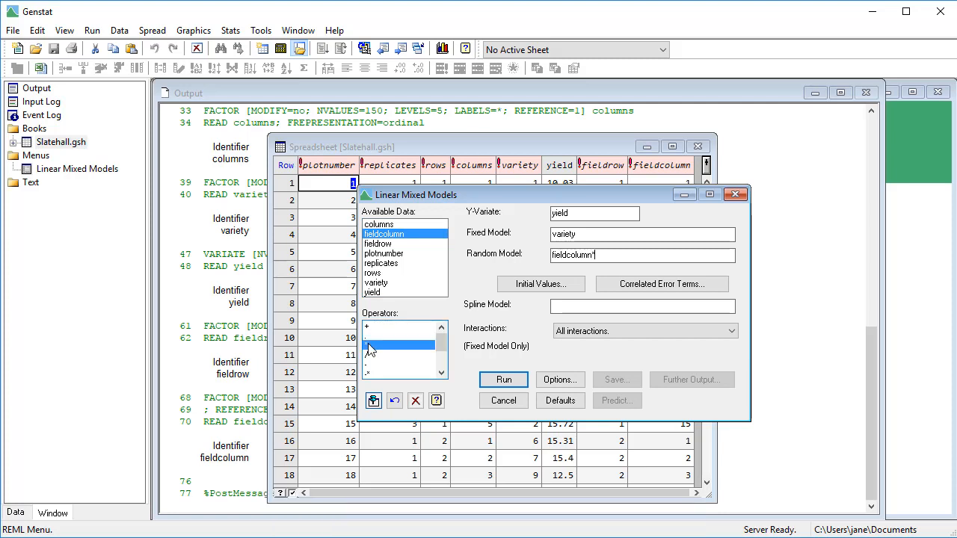
pyautogui.doubleClick(377, 244)
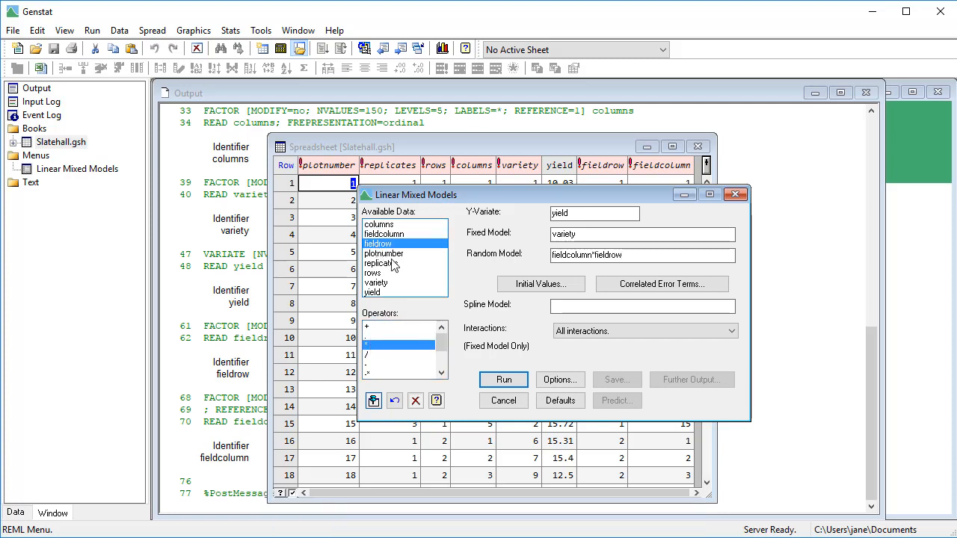
pyautogui.click(493, 383)
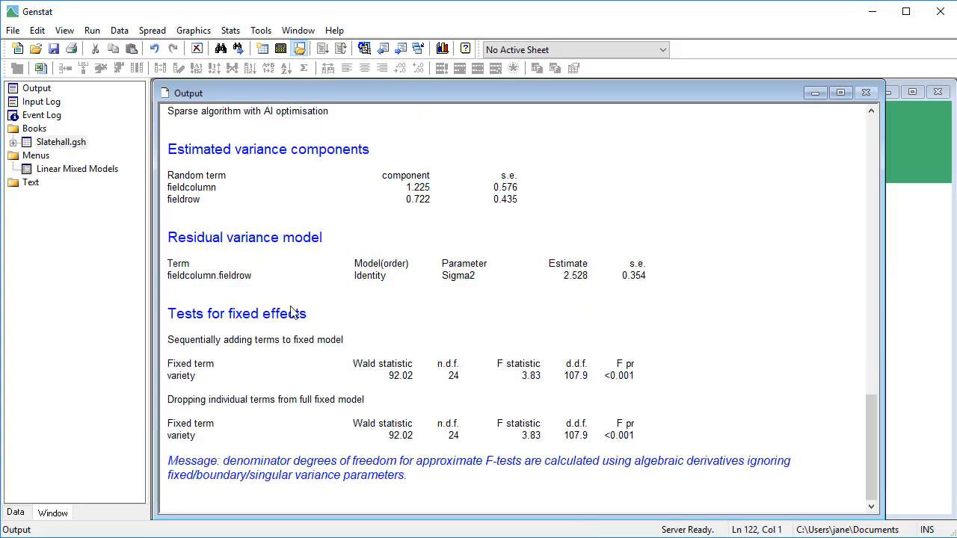
# Open the REML outlier detection settings from the further output of the fitted linear mixed model.
pyautogui.doubleClick(96, 177)
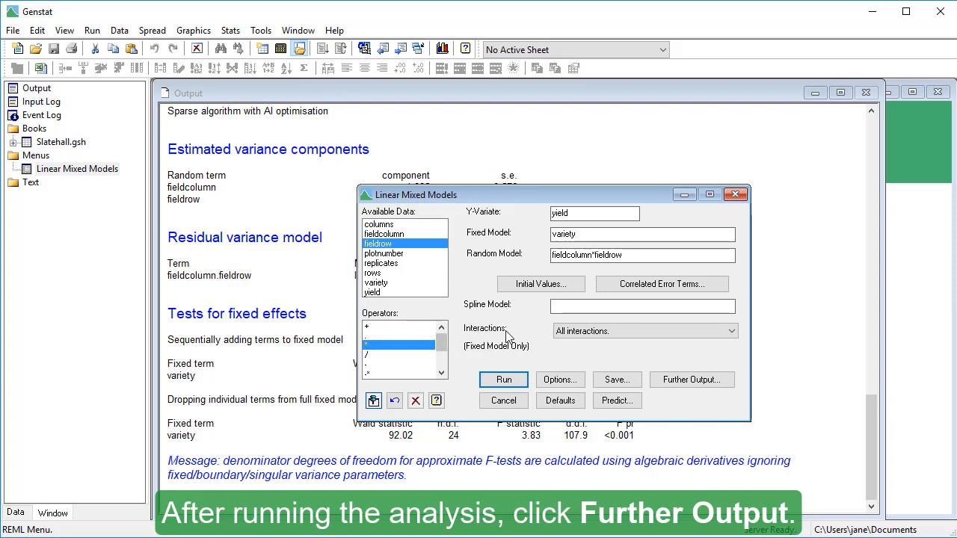
pyautogui.click(681, 390)
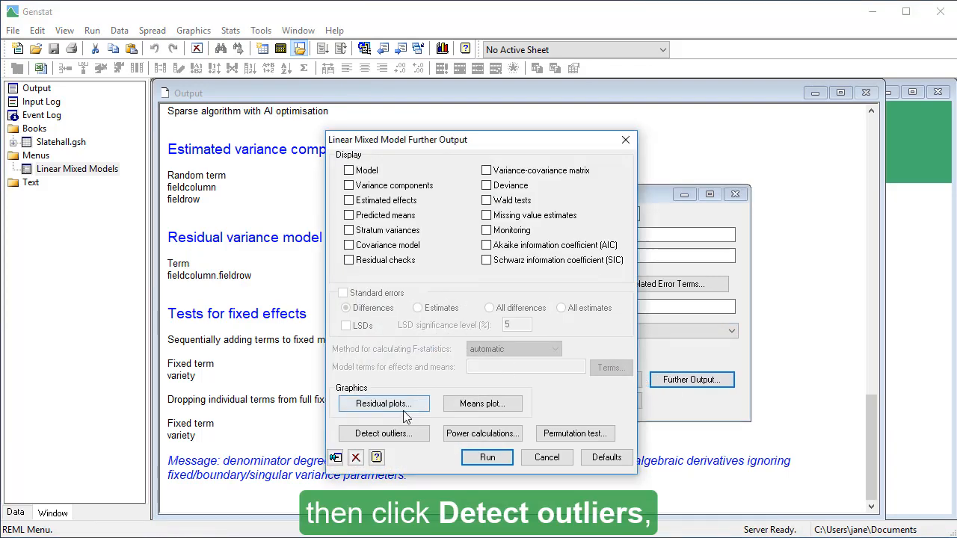
pyautogui.click(402, 440)
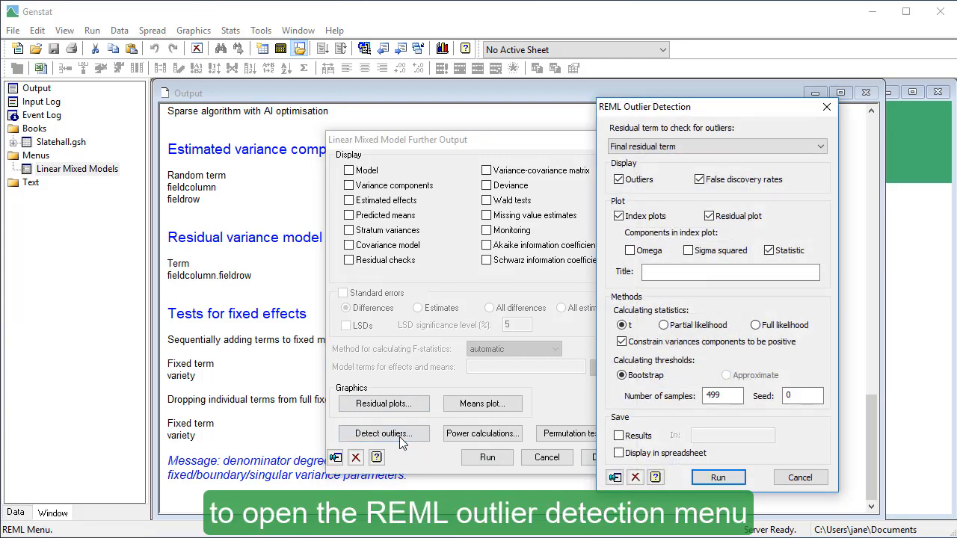